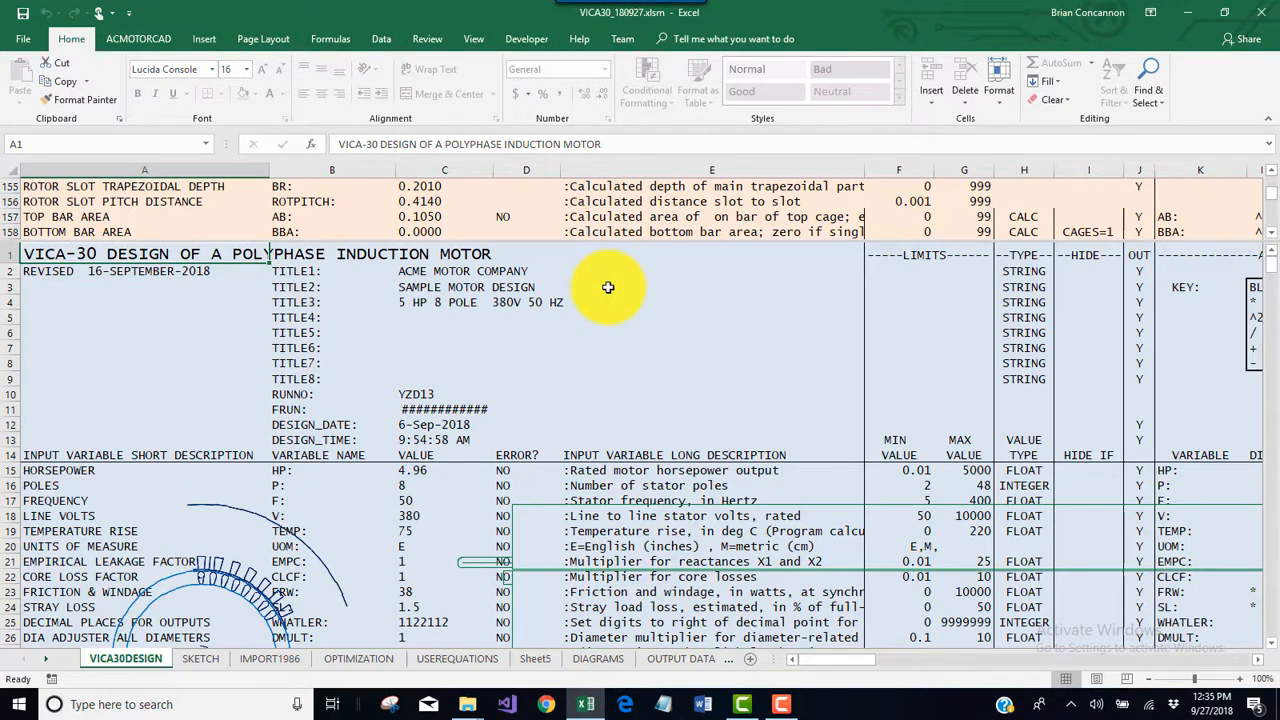
Look over the VICA30DESIGN sheet, returning the upper split pane to the title rows and viewing the input variables in the lower pane.
{"action": "scroll", "coordinate": [608, 290], "scroll_direction": "down", "scroll_amount": 6}
{"action": "scroll", "coordinate": [600, 294], "scroll_direction": "up", "scroll_amount": 6}
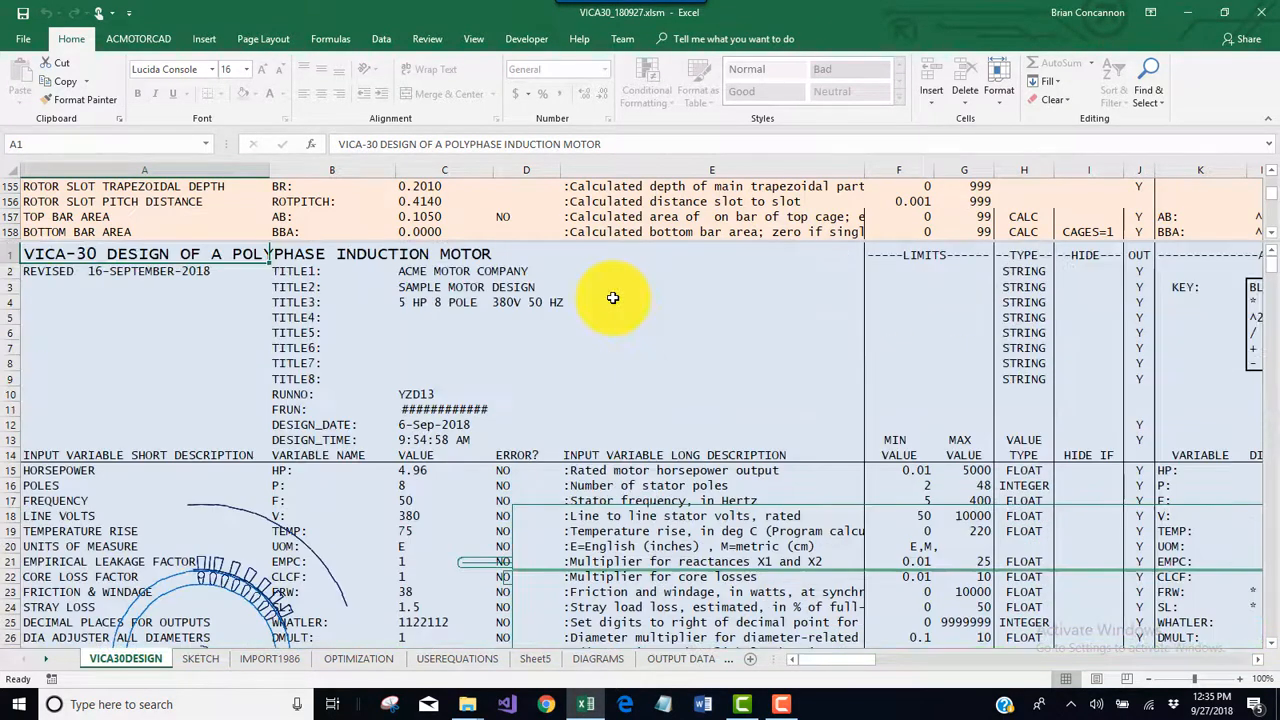
{"action": "left_click", "coordinate": [231, 219]}
{"action": "key", "text": "Page_Up"}
{"action": "key", "text": "Page_Up"}
{"action": "key", "text": "Page_Up"}
{"action": "key", "text": "Page_Up"}
{"action": "key", "text": "Page_Up"}
{"action": "key", "text": "Page_Up"}
{"action": "key", "text": "Page_Up"}
{"action": "key", "text": "Page_Up"}
{"action": "key", "text": "Page_Up"}
{"action": "key", "text": "Page_Up"}
{"action": "key", "text": "Page_Up"}
{"action": "key", "text": "Page_Up"}
{"action": "key", "text": "Page_Up"}
{"action": "key", "text": "Page_Up"}
{"action": "key", "text": "Page_Up"}
{"action": "key", "text": "Page_Up"}
{"action": "key", "text": "Page_Up"}
{"action": "key", "text": "Page_Up"}
{"action": "key", "text": "Page_Up"}
{"action": "key", "text": "Page_Up"}
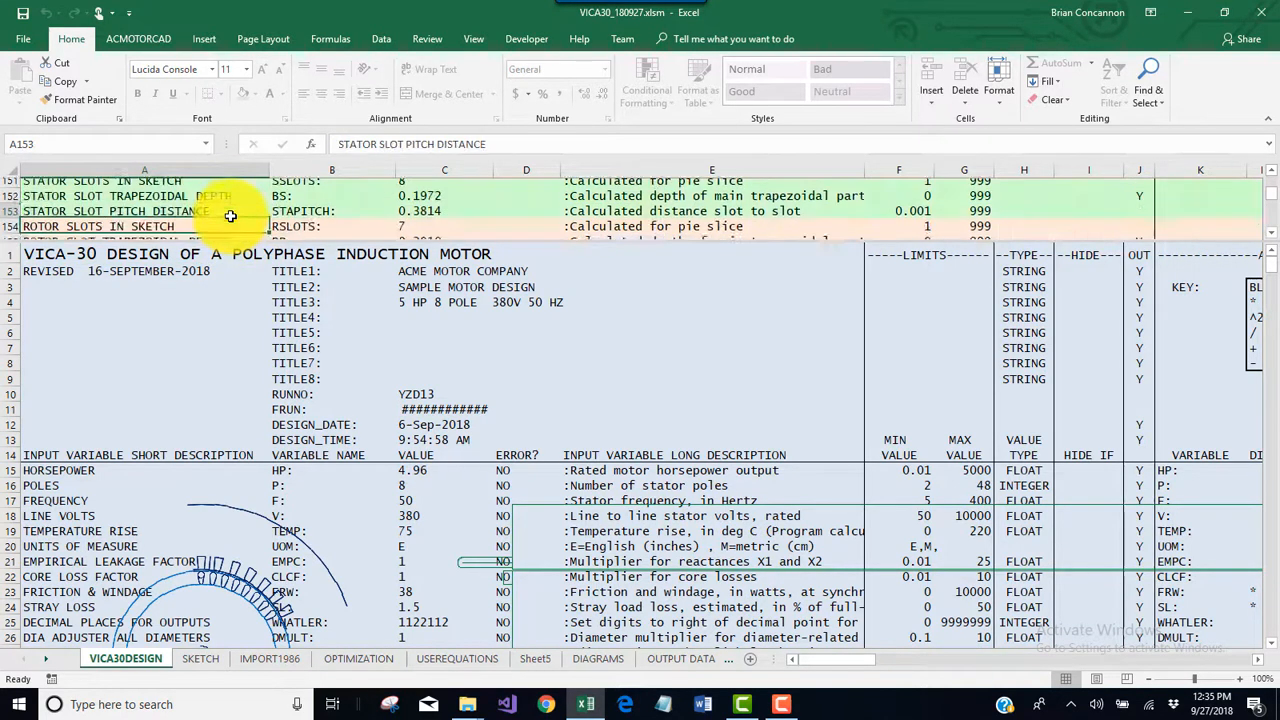
{"action": "key", "text": "Page_Up"}
{"action": "key", "text": "Page_Up"}
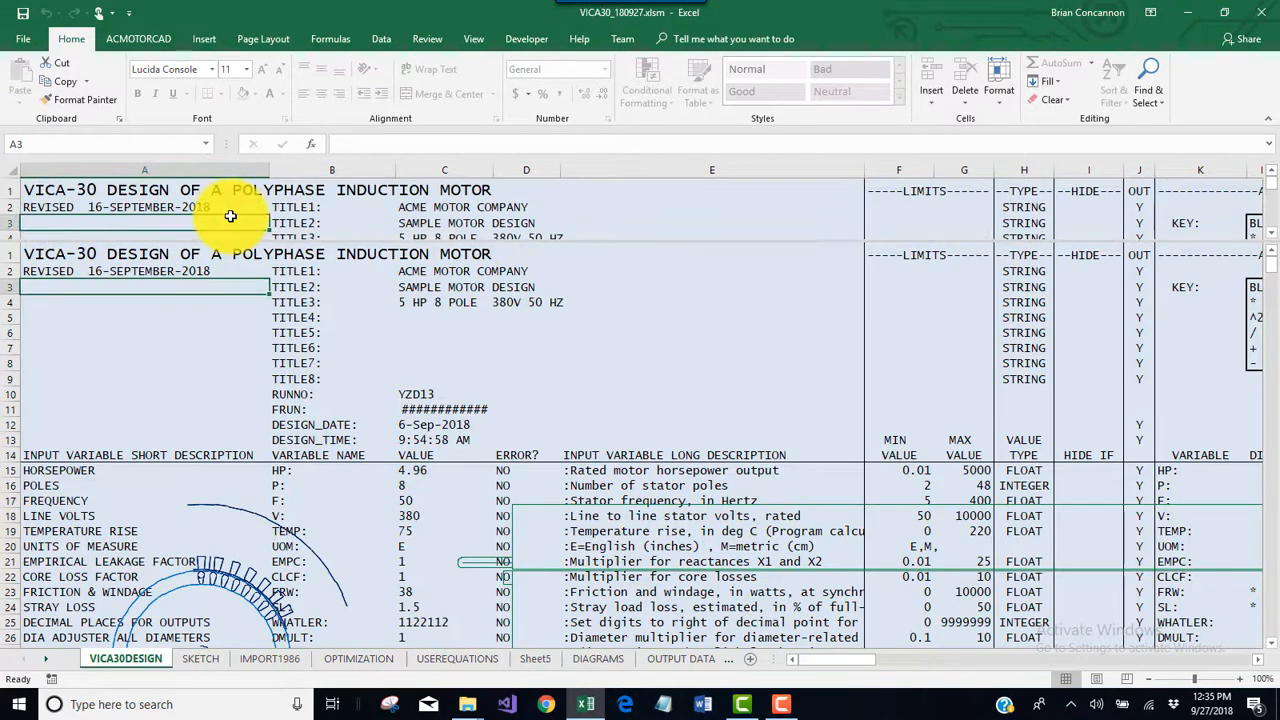
{"action": "left_click", "coordinate": [388, 338]}
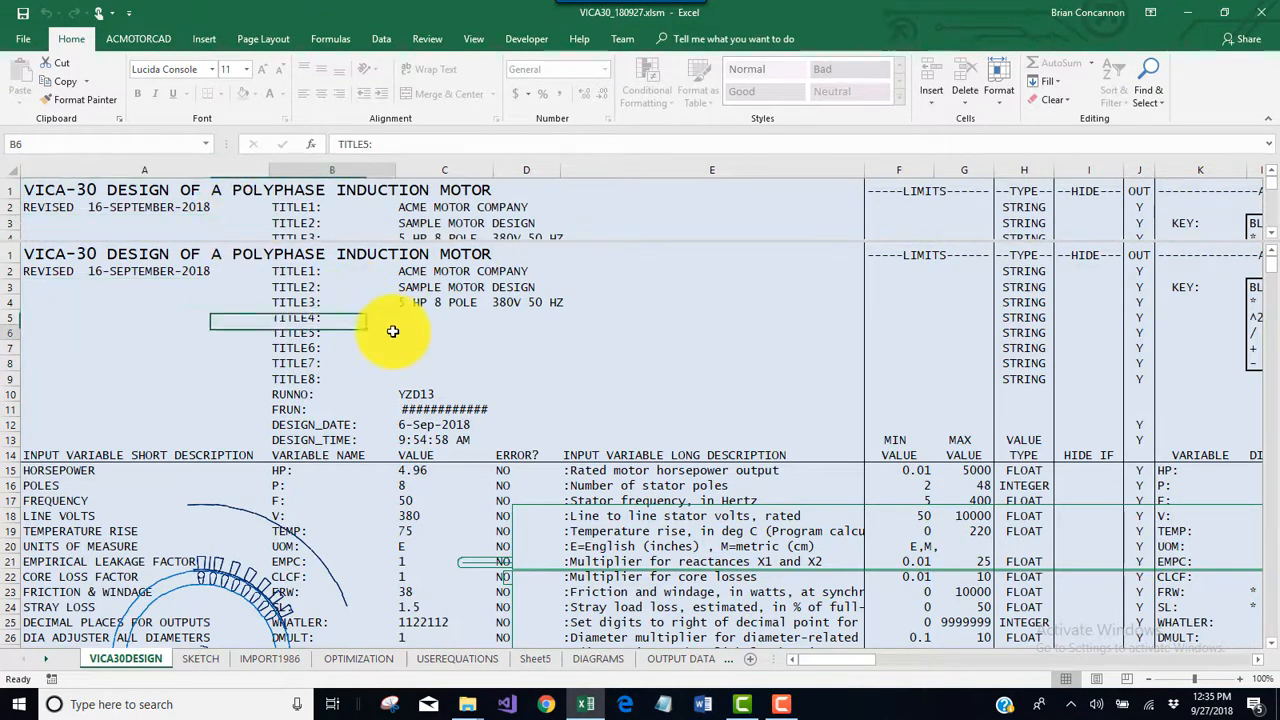
{"action": "scroll", "coordinate": [388, 346], "scroll_direction": "down", "scroll_amount": 8}
{"action": "scroll", "coordinate": [388, 346], "scroll_direction": "up", "scroll_amount": 4}
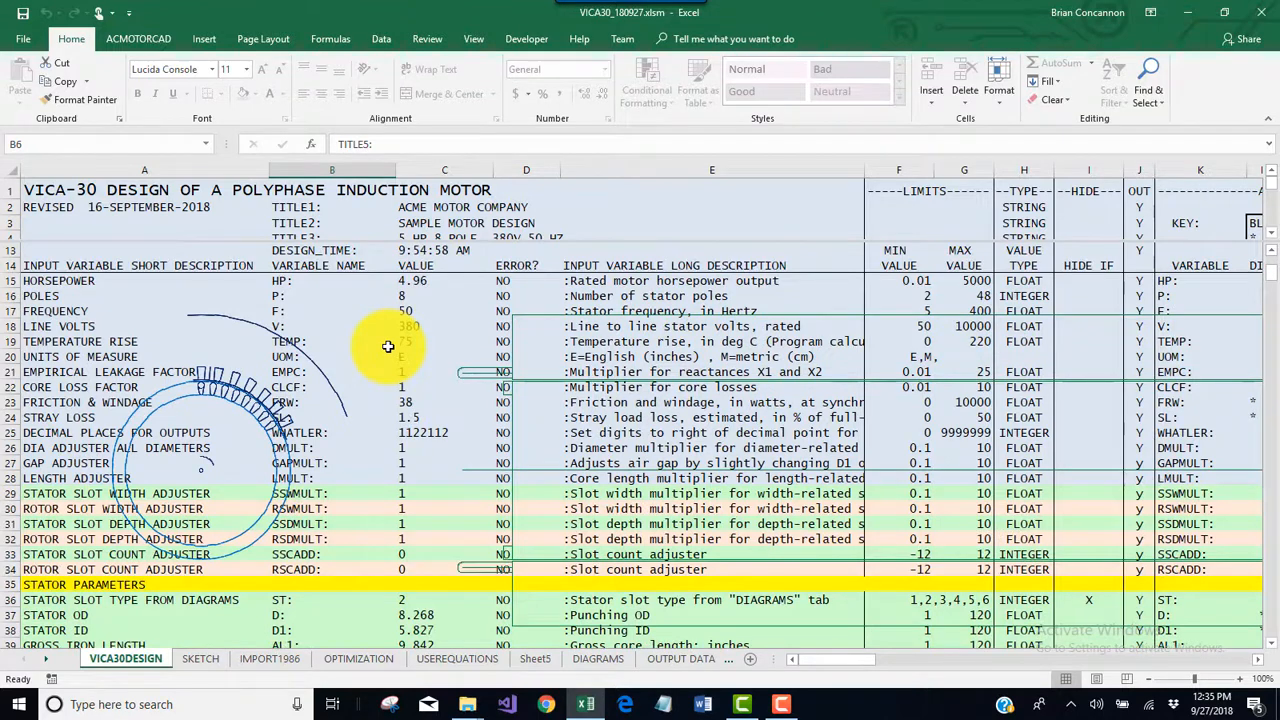
{"action": "left_click", "coordinate": [131, 36]}
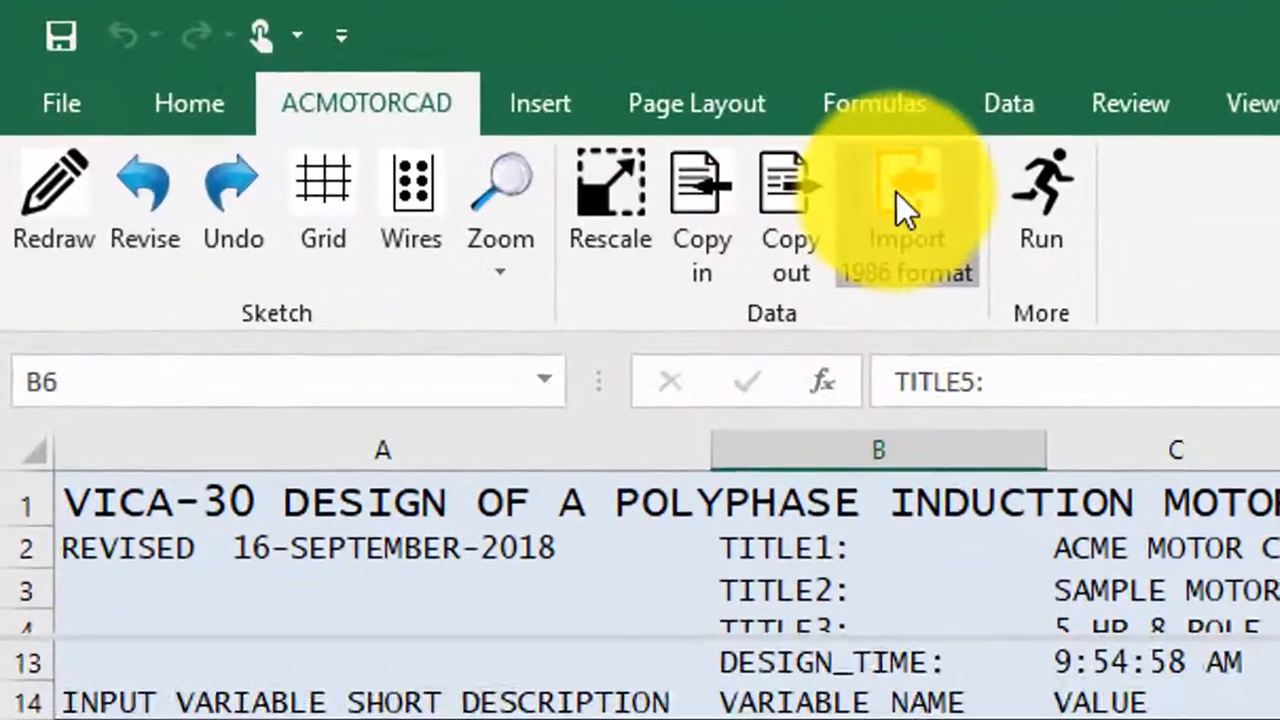
{"action": "left_click", "coordinate": [896, 192]}
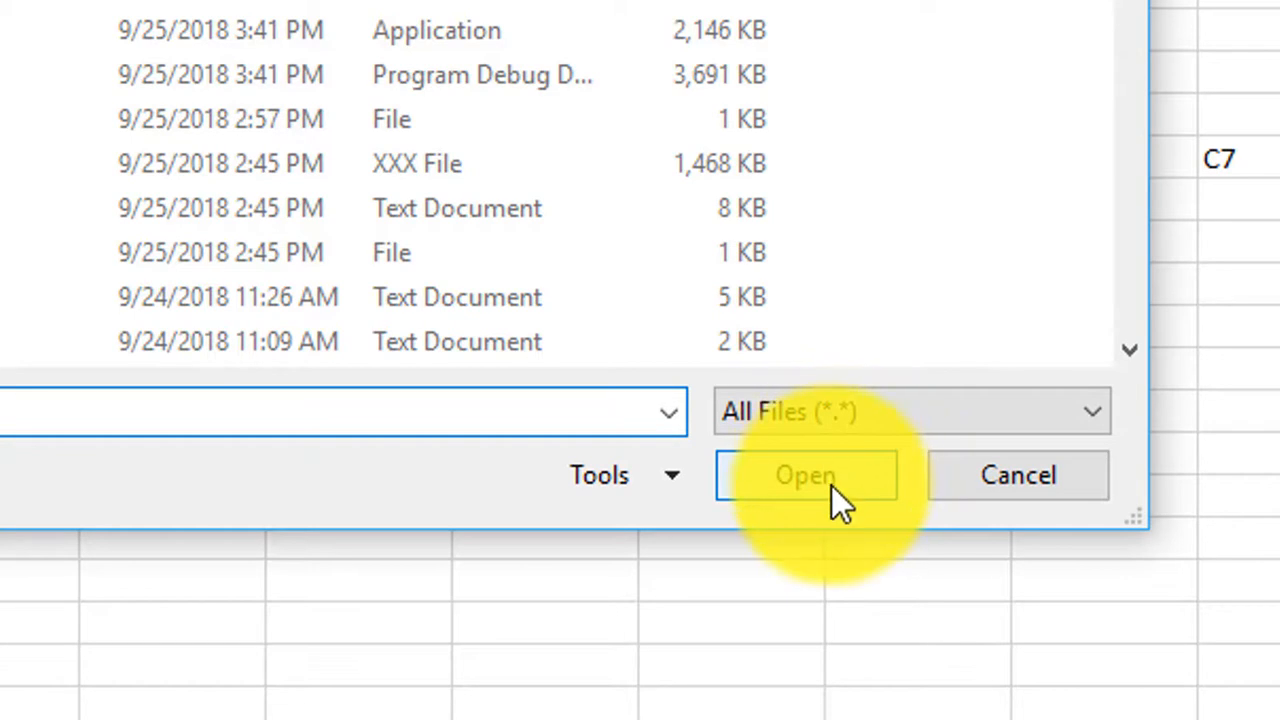
{"action": "left_click", "coordinate": [1056, 488]}
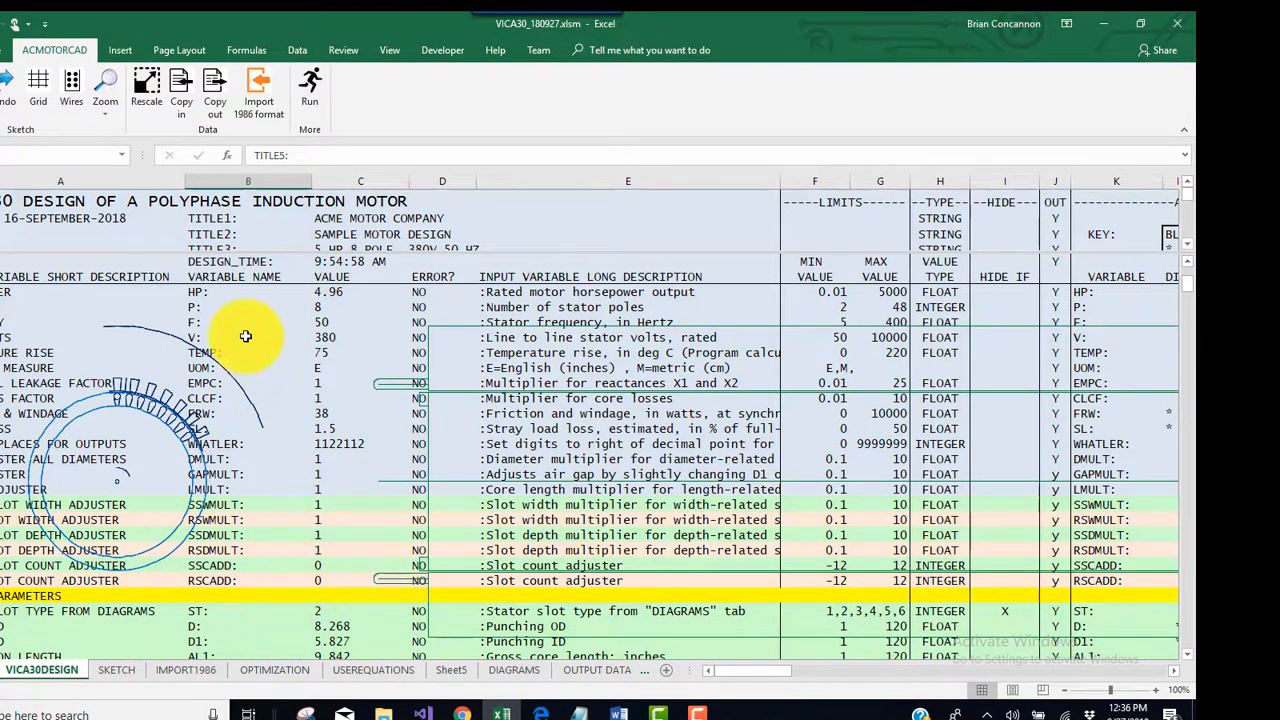
Switch to the VICA30 folder in File Explorer, examine the line layout of the extensionless 124PFF file in Notepad, and close it.
{"action": "left_click", "coordinate": [1097, 30]}
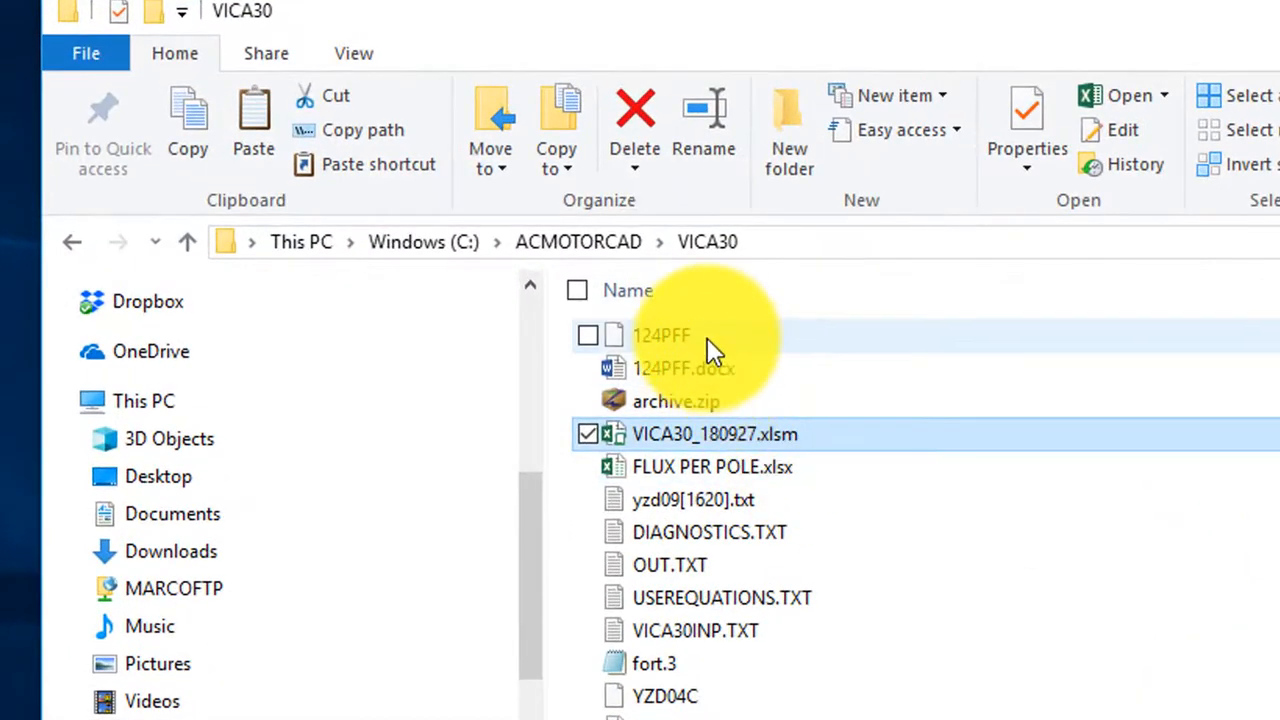
{"action": "left_click", "coordinate": [713, 350]}
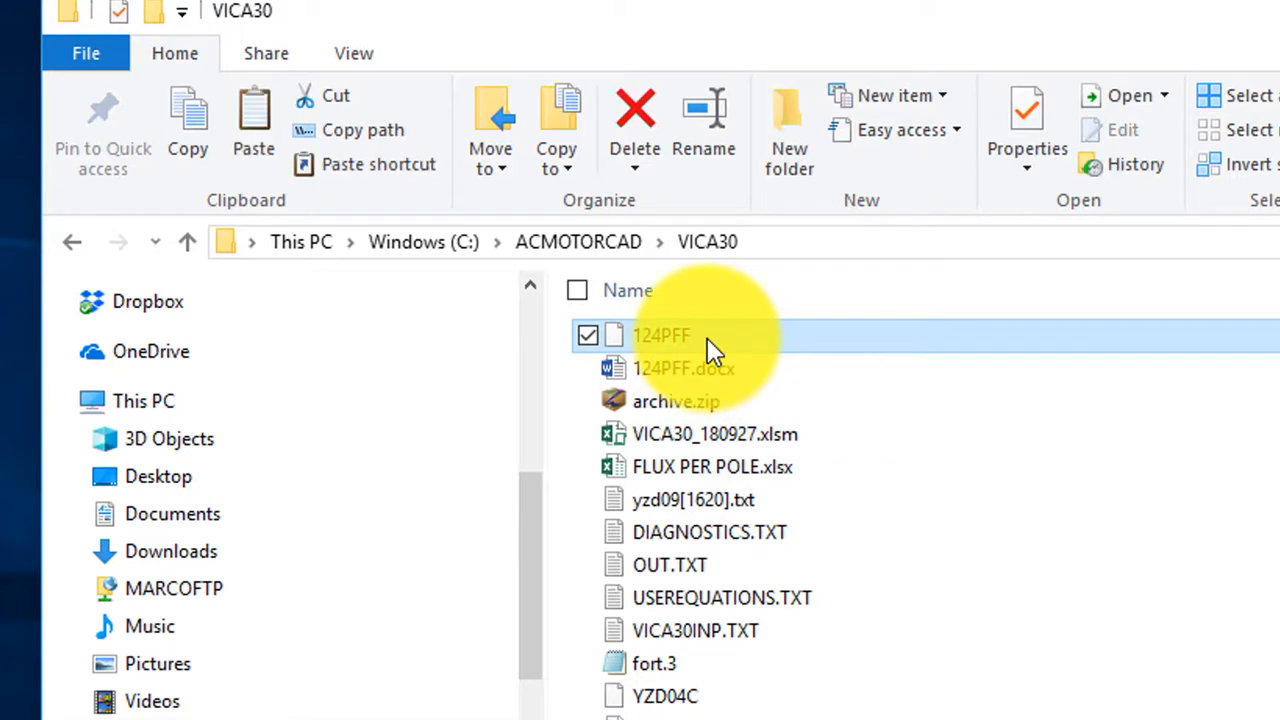
{"action": "double_click", "coordinate": [707, 337]}
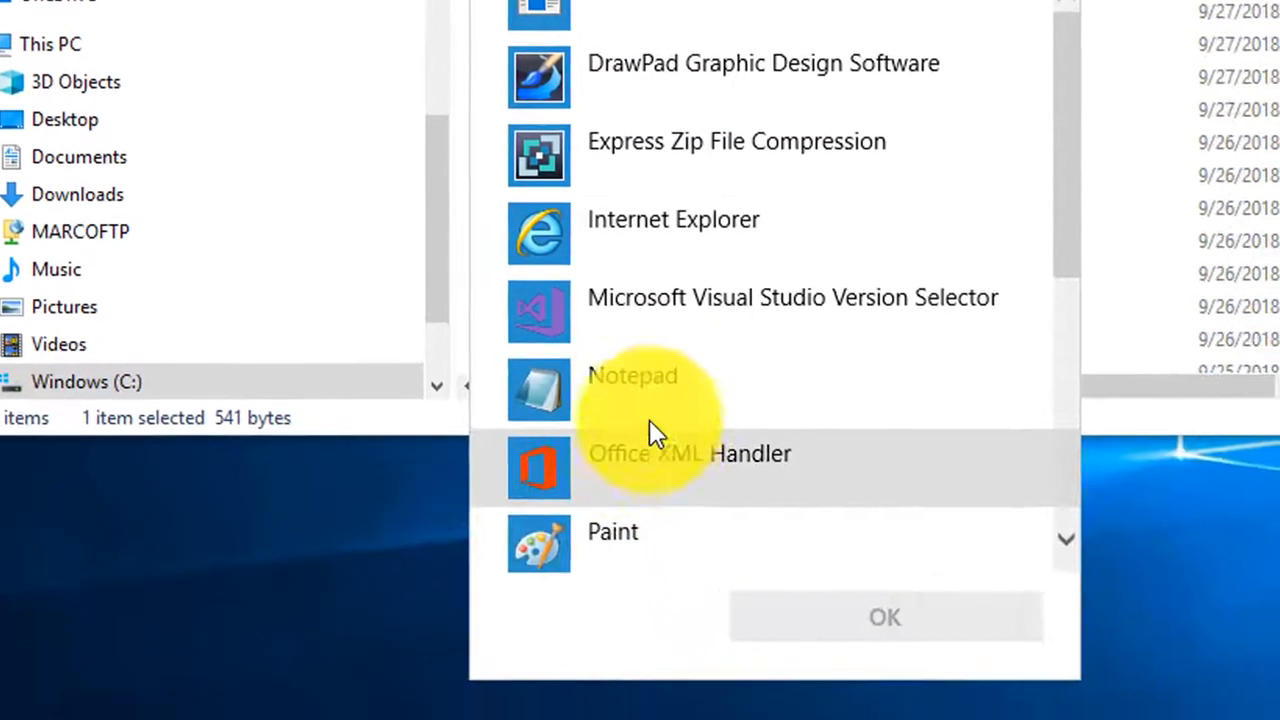
{"action": "left_click", "coordinate": [632, 385]}
{"action": "left_click", "coordinate": [853, 620]}
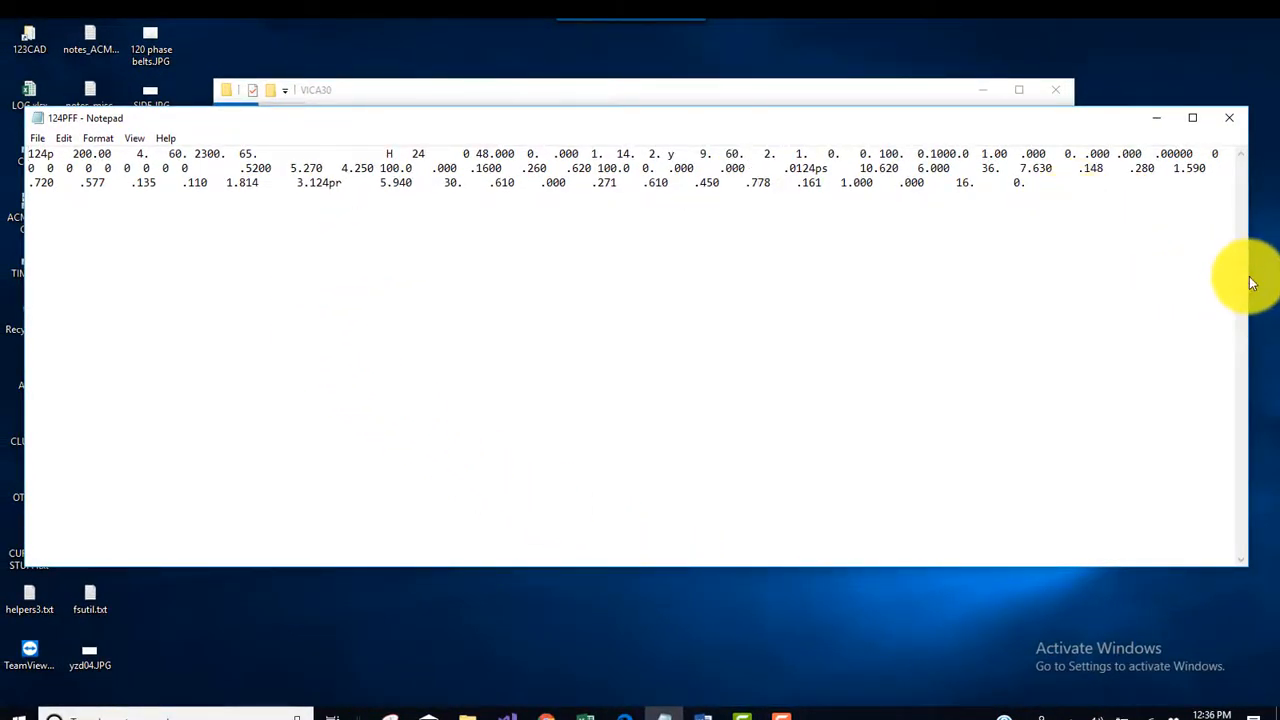
{"action": "left_click_drag", "start_coordinate": [1249, 276], "coordinate": [1071, 543]}
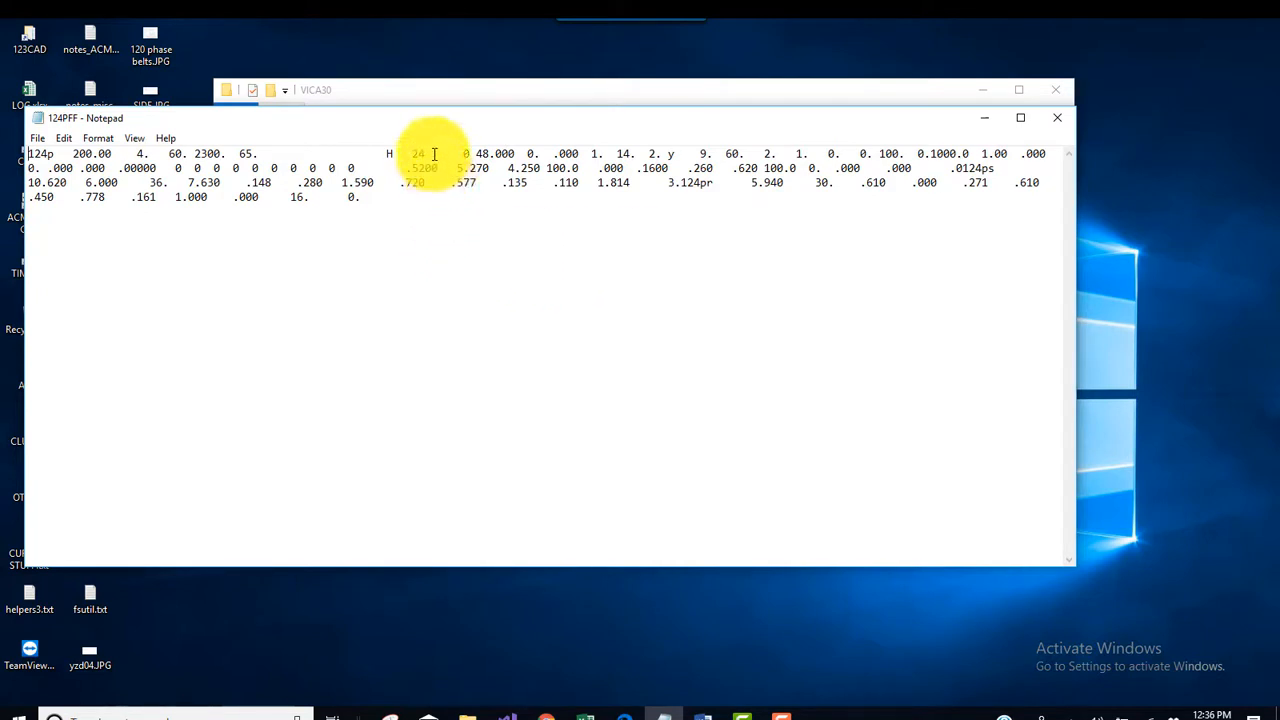
{"action": "left_click", "coordinate": [1056, 117]}
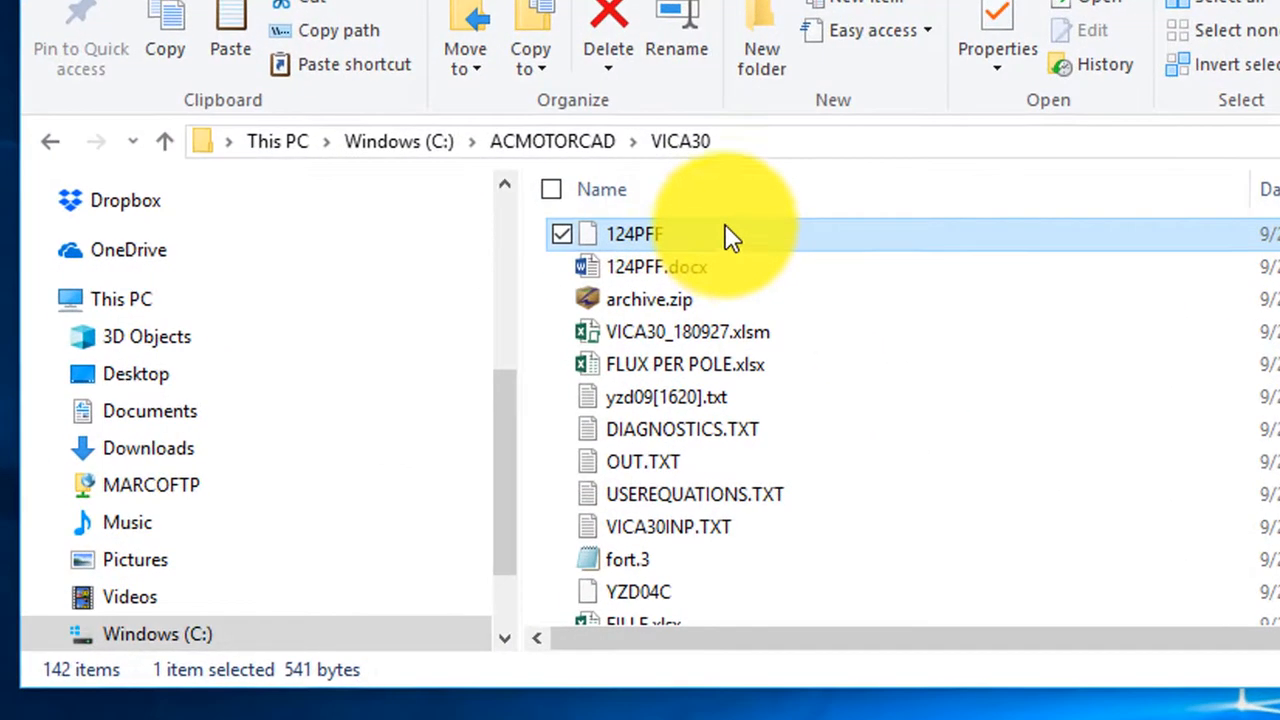
Open the extensionless 124PFF file from the VICA30 folder in Word.
{"action": "right_click", "coordinate": [578, 259]}
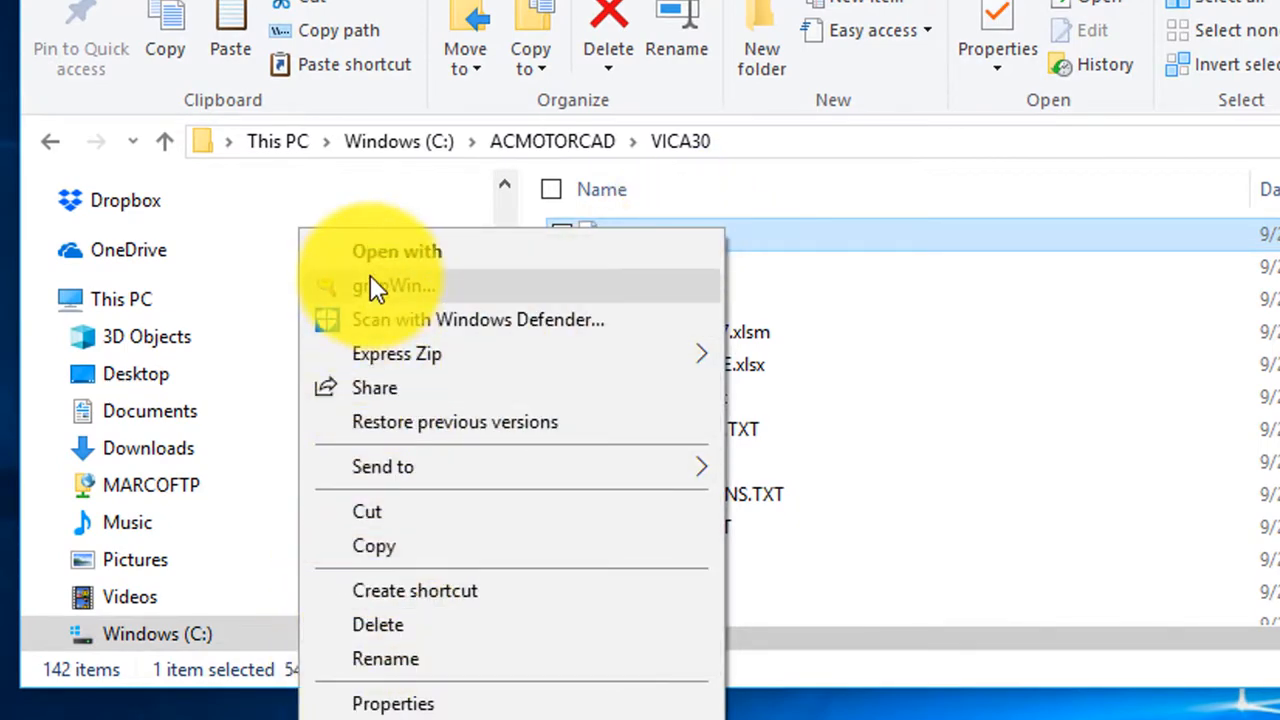
{"action": "left_click", "coordinate": [378, 250]}
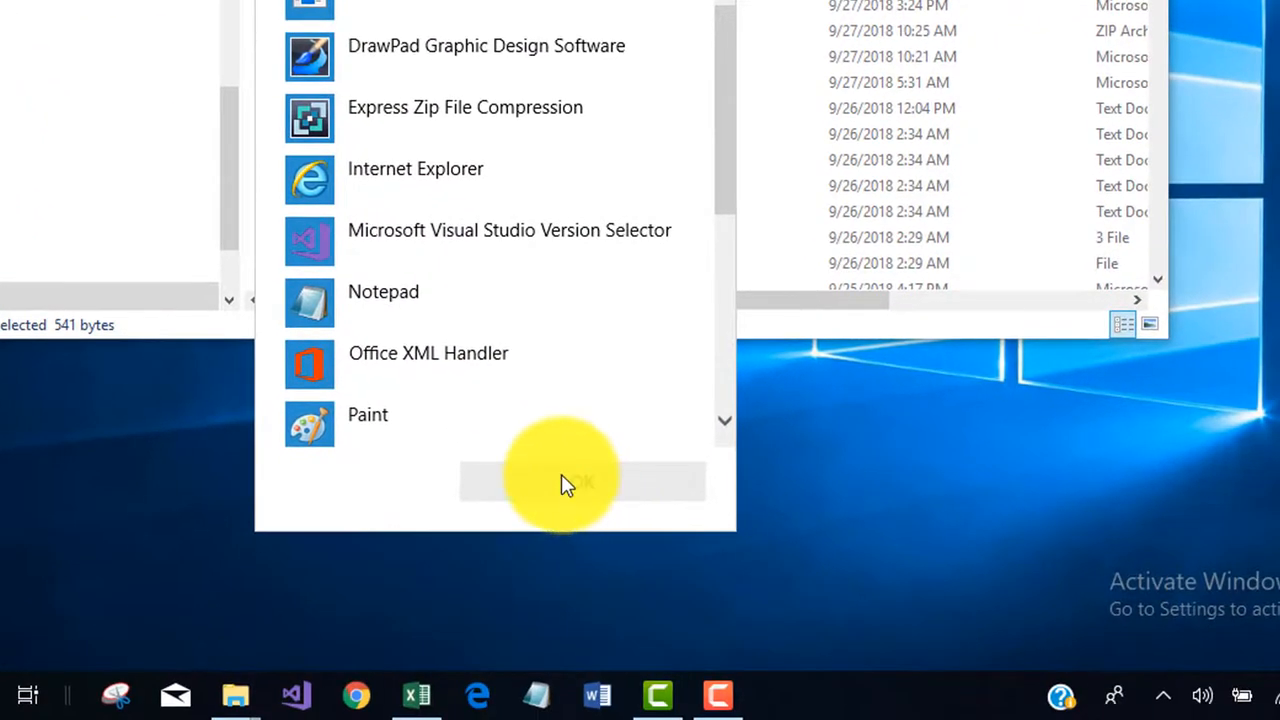
{"action": "scroll", "coordinate": [491, 316], "scroll_direction": "down", "scroll_amount": 5}
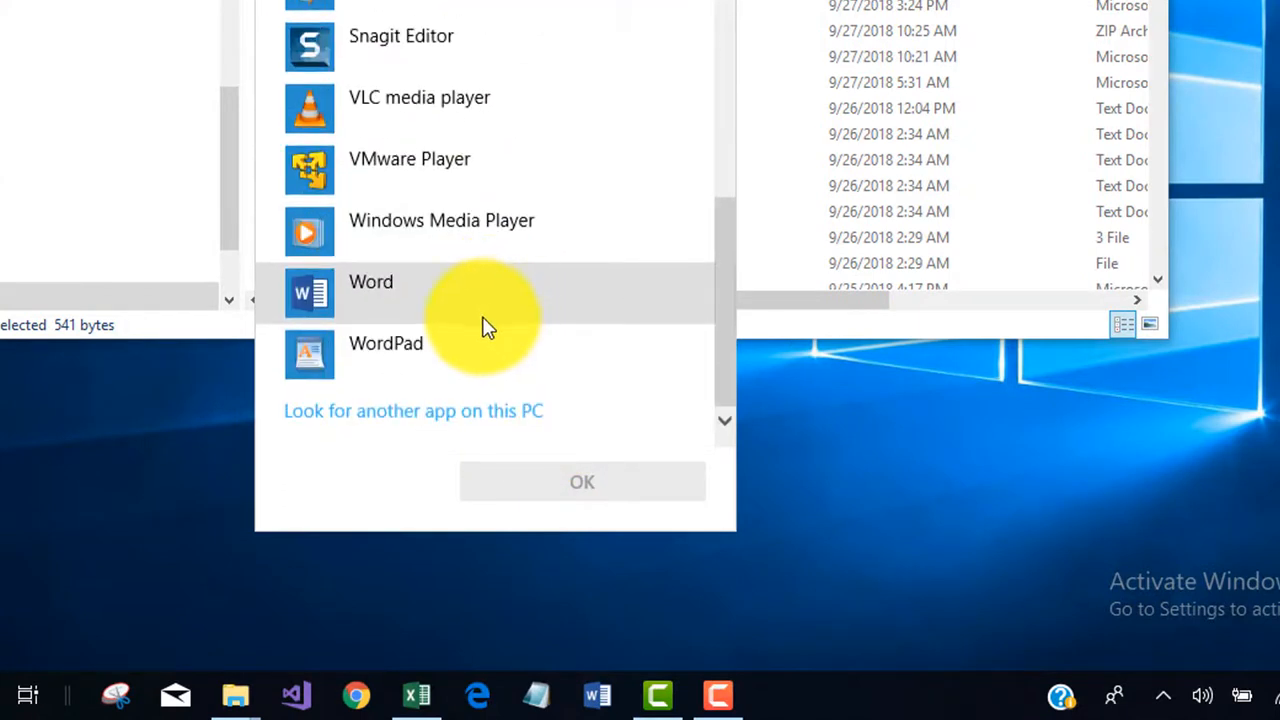
{"action": "left_click", "coordinate": [420, 305]}
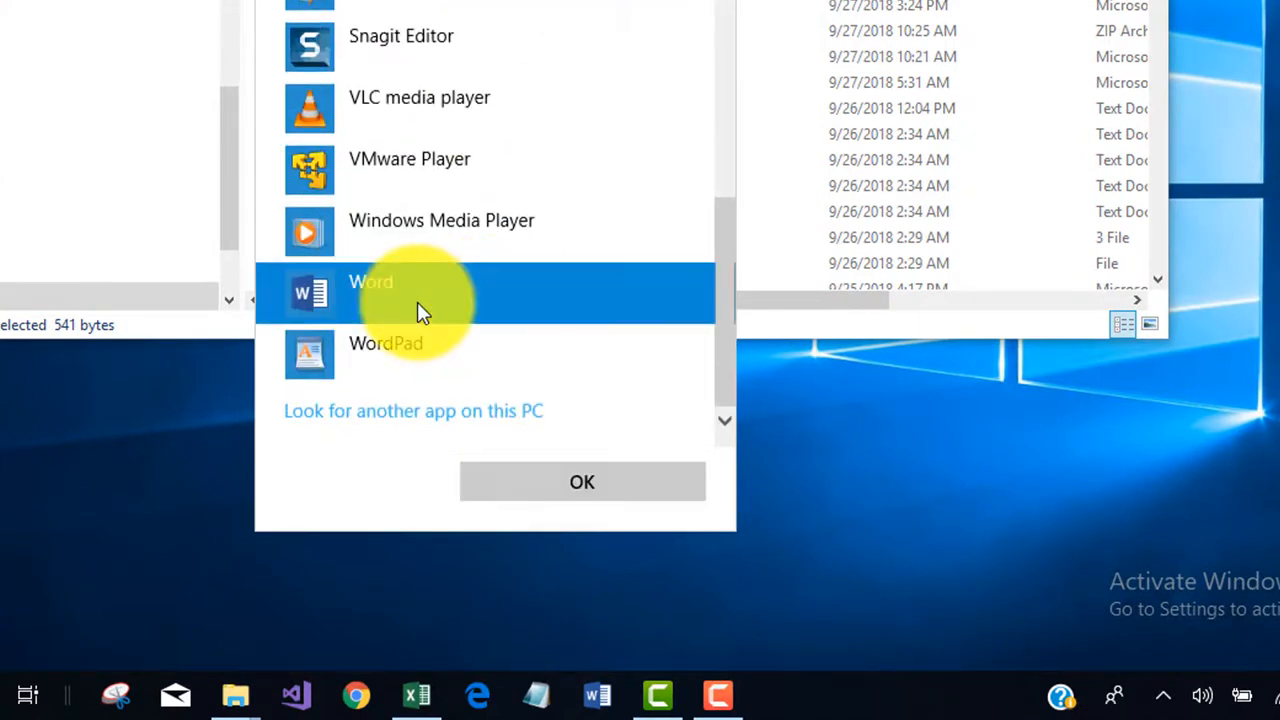
{"action": "left_click", "coordinate": [520, 487]}
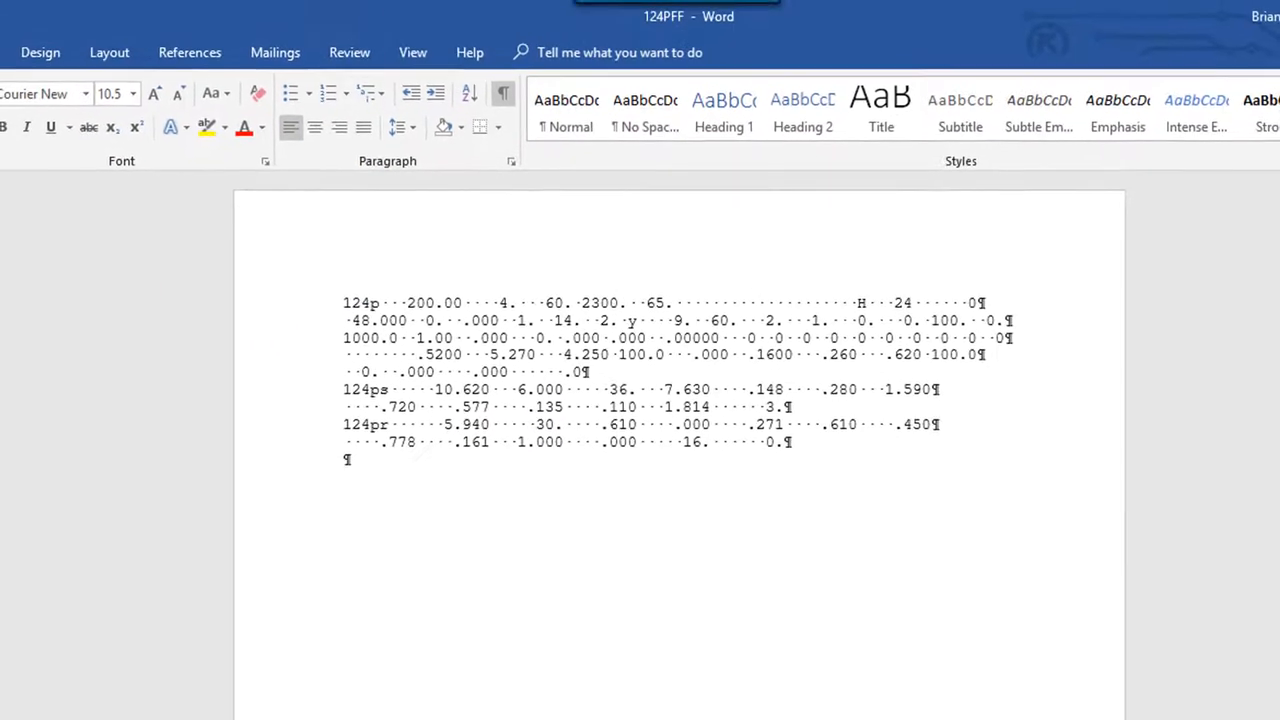
Save the document as a plain text file named 124PFF_a.txt in the VICA30 folder.
{"action": "key", "text": "alt+f"}
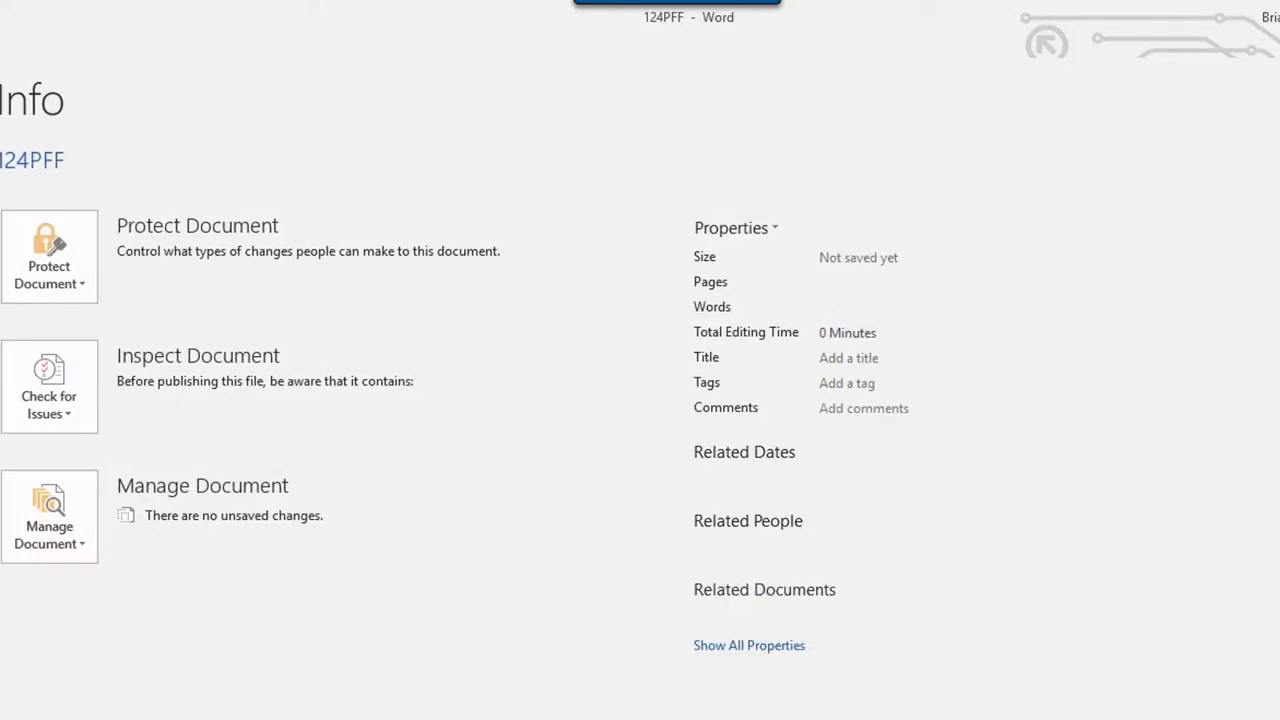
{"action": "key", "text": "a"}
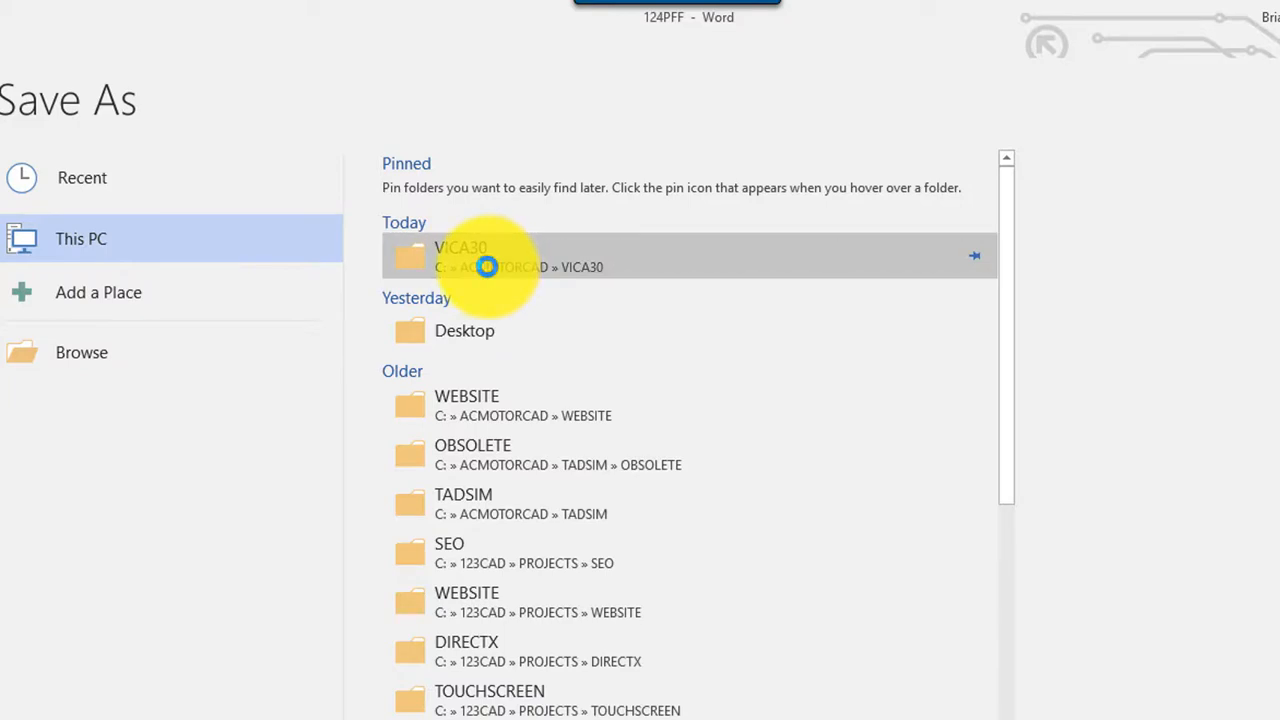
{"action": "left_click", "coordinate": [485, 265]}
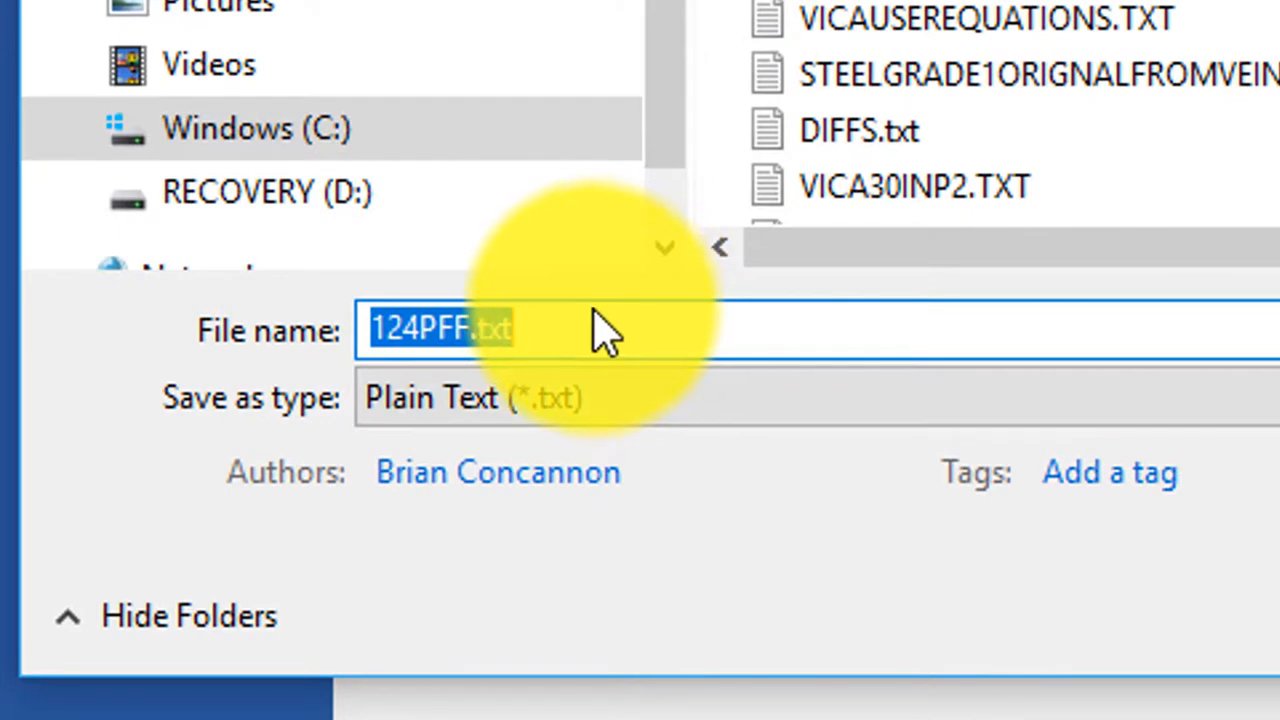
{"action": "left_click", "coordinate": [583, 322]}
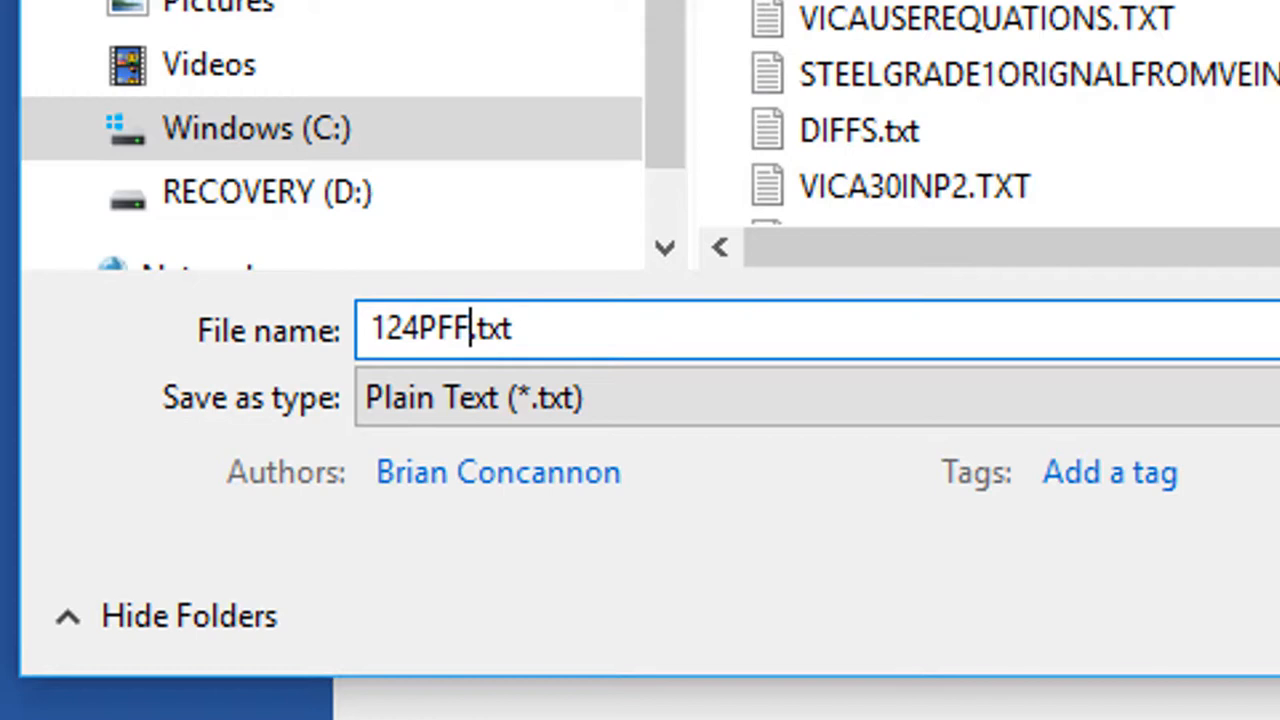
{"action": "type", "text": "_"}
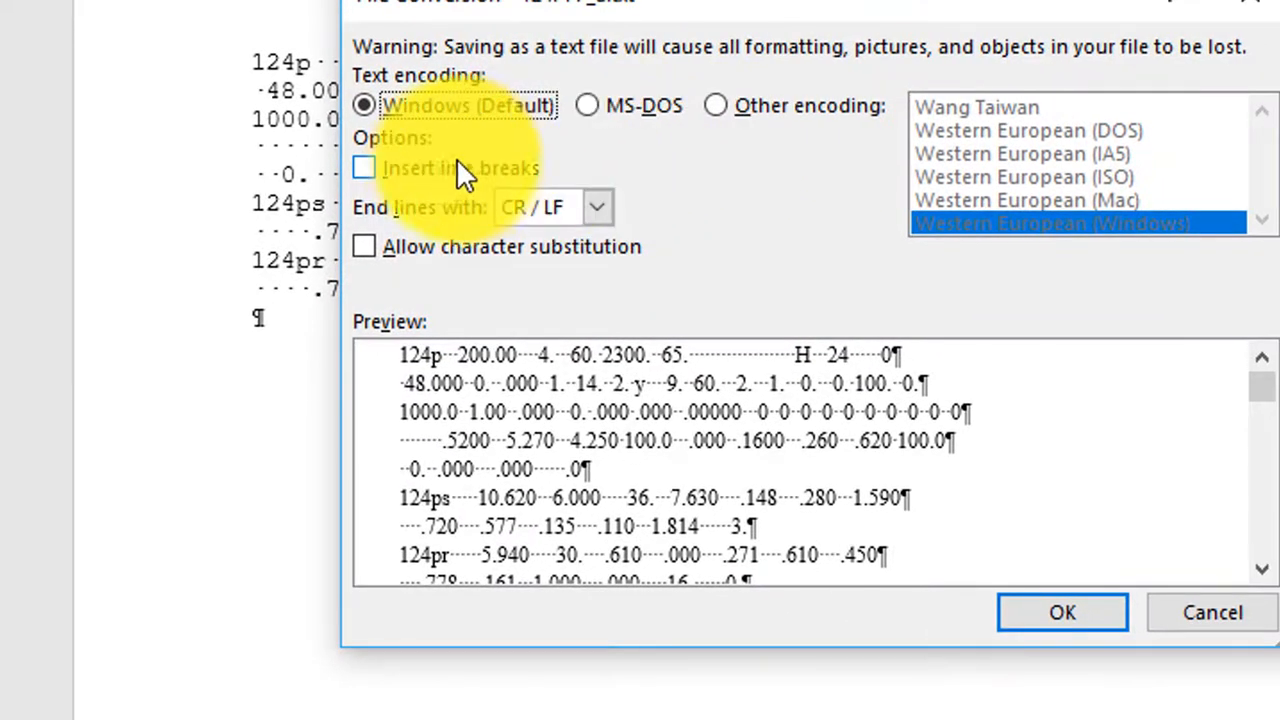
Convert the text file with MS-DOS encoding, inserted line breaks and CR / LF line endings, and close the document.
{"action": "left_click", "coordinate": [447, 161]}
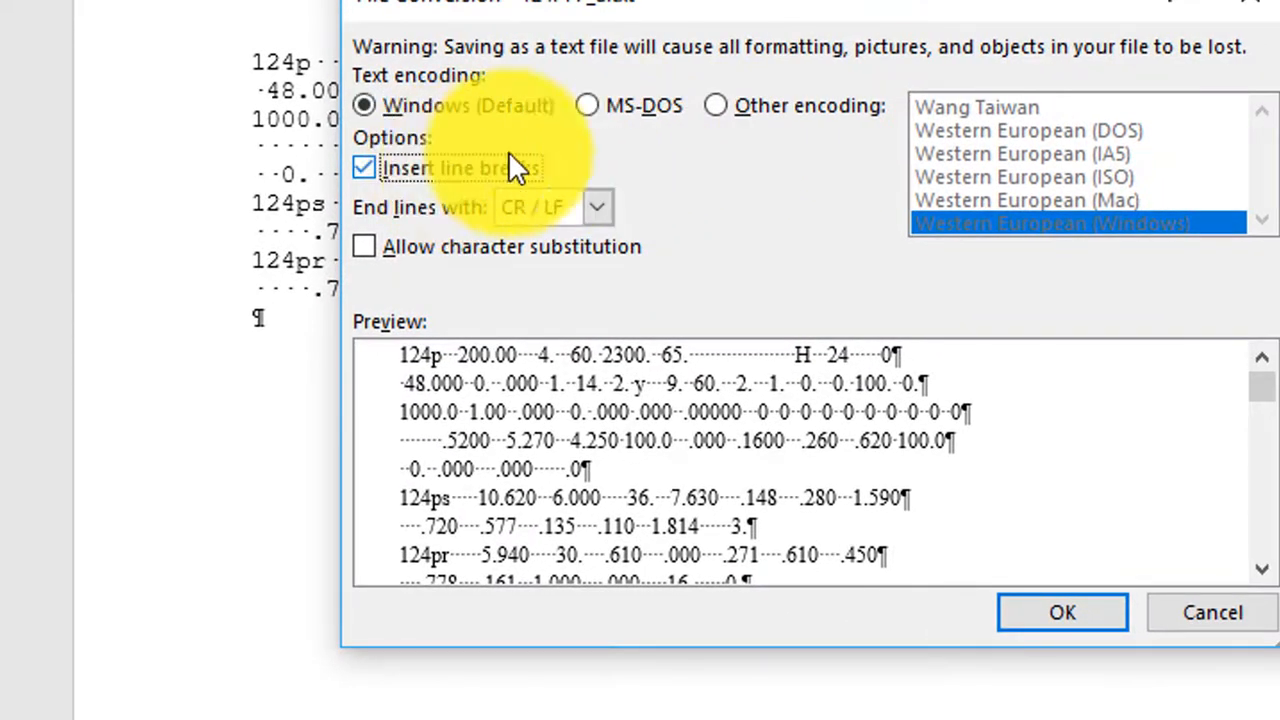
{"action": "left_click", "coordinate": [621, 104]}
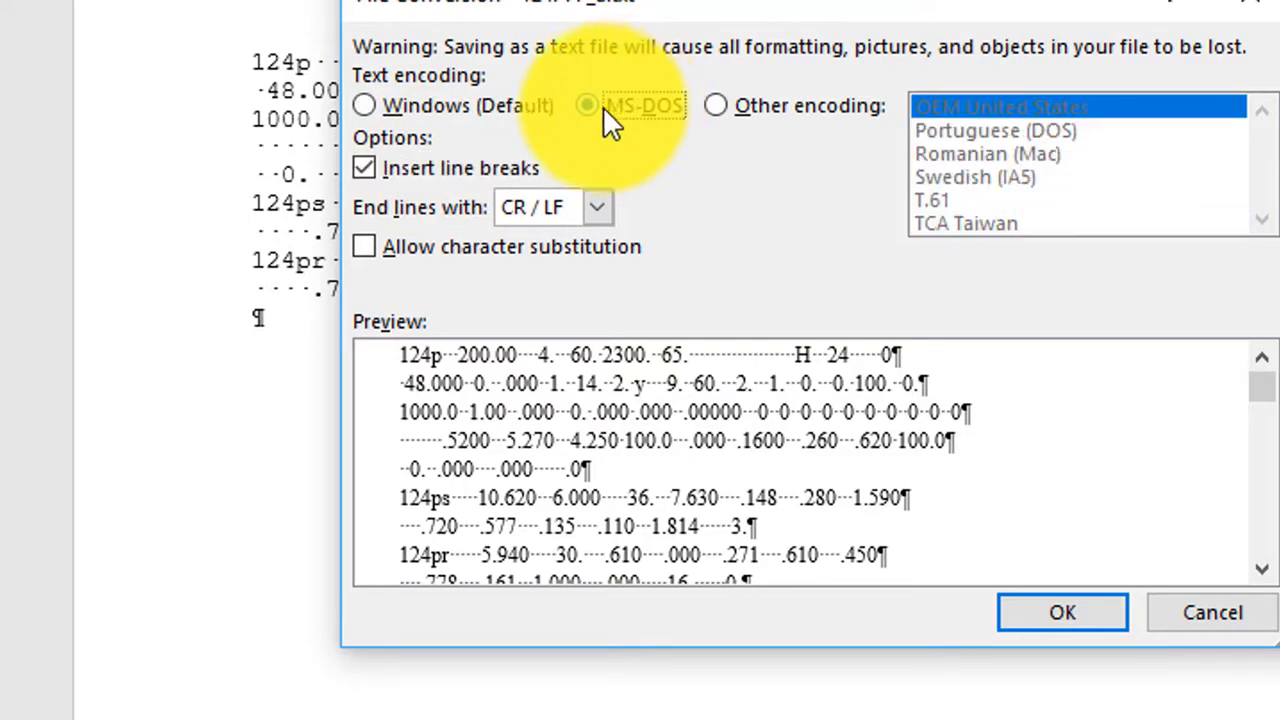
{"action": "left_click", "coordinate": [415, 163]}
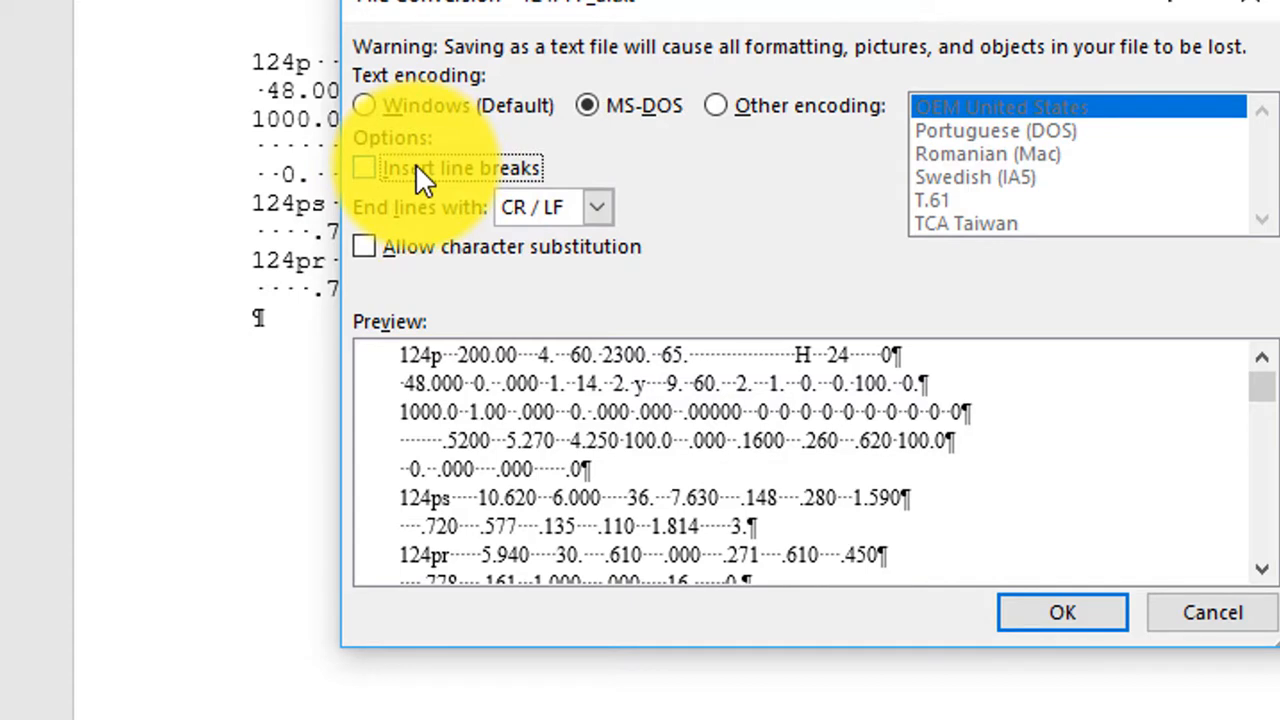
{"action": "left_click", "coordinate": [417, 167]}
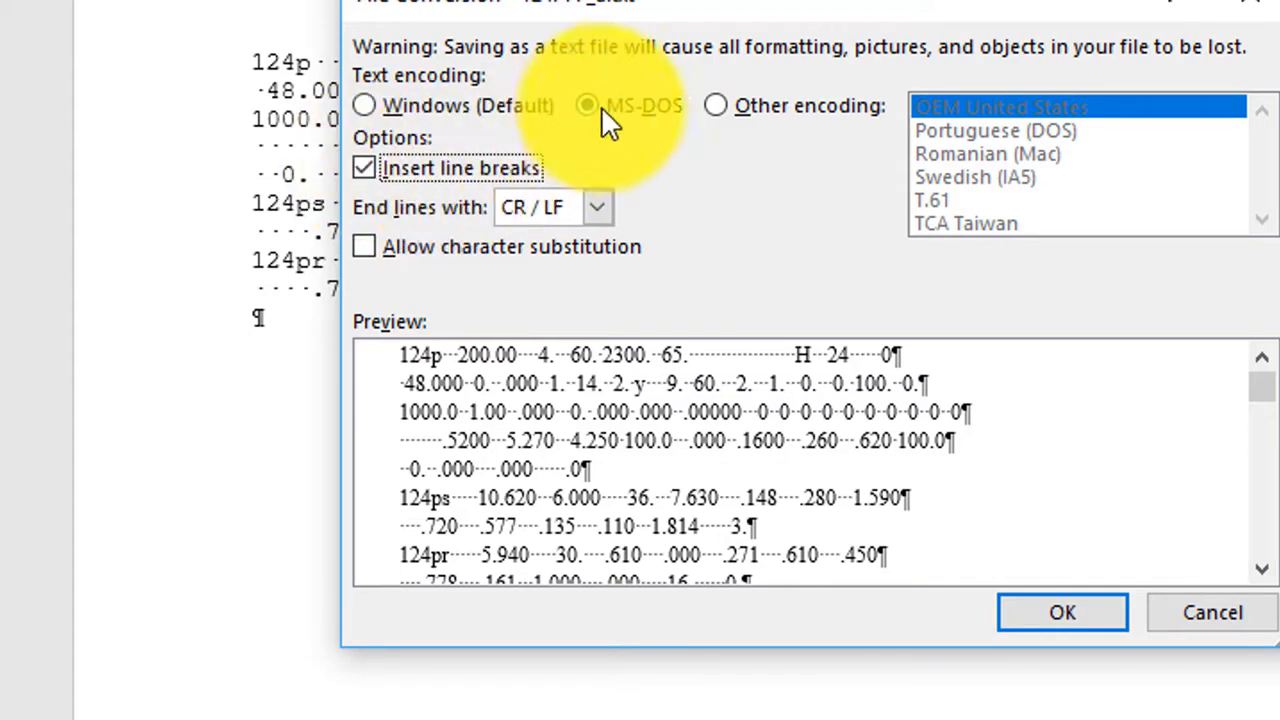
{"action": "left_click", "coordinate": [1080, 612]}
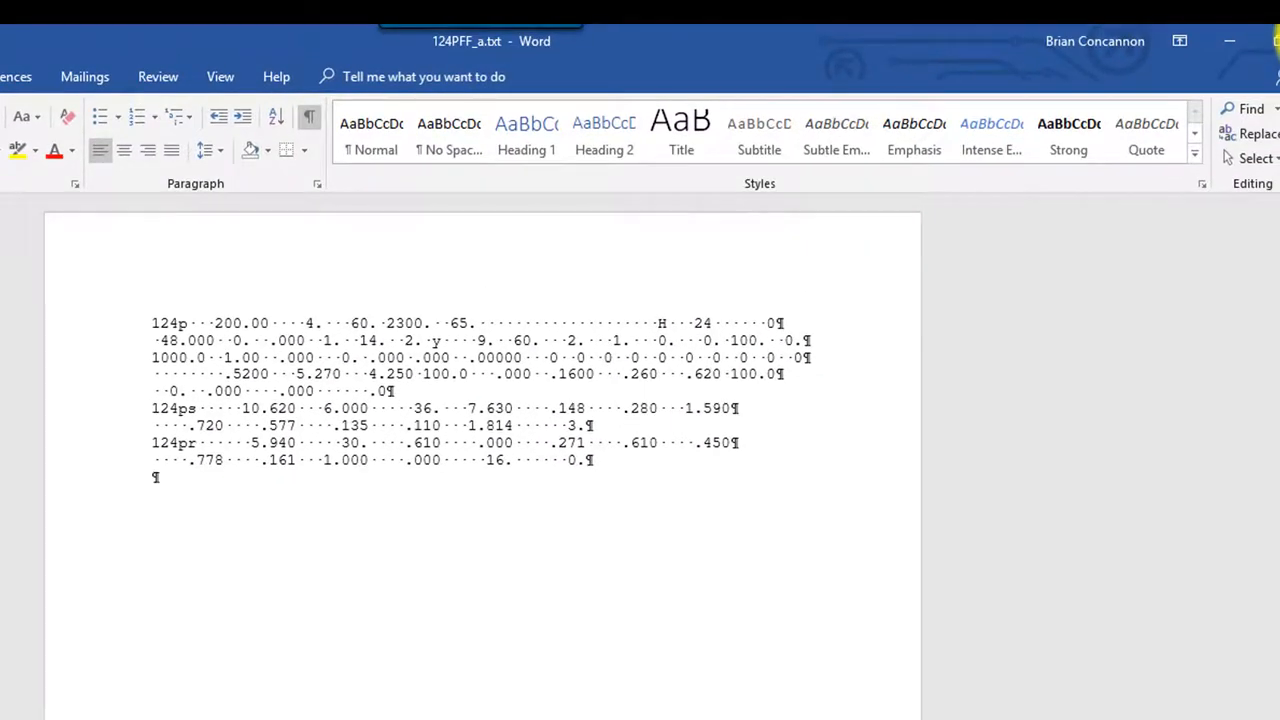
{"action": "left_click", "coordinate": [1279, 41]}
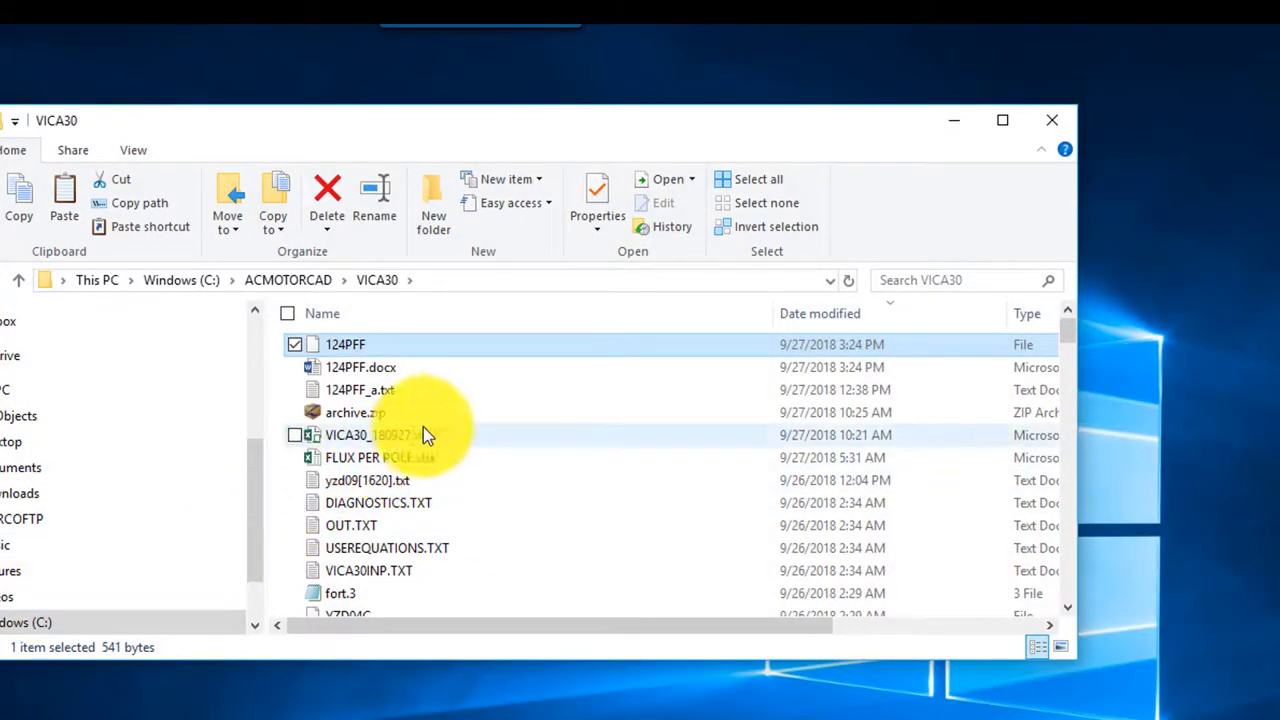
Open the 124PFF_a.txt file in Notepad to check its line breaks.
{"action": "left_click", "coordinate": [381, 389]}
{"action": "right_click", "coordinate": [381, 389]}
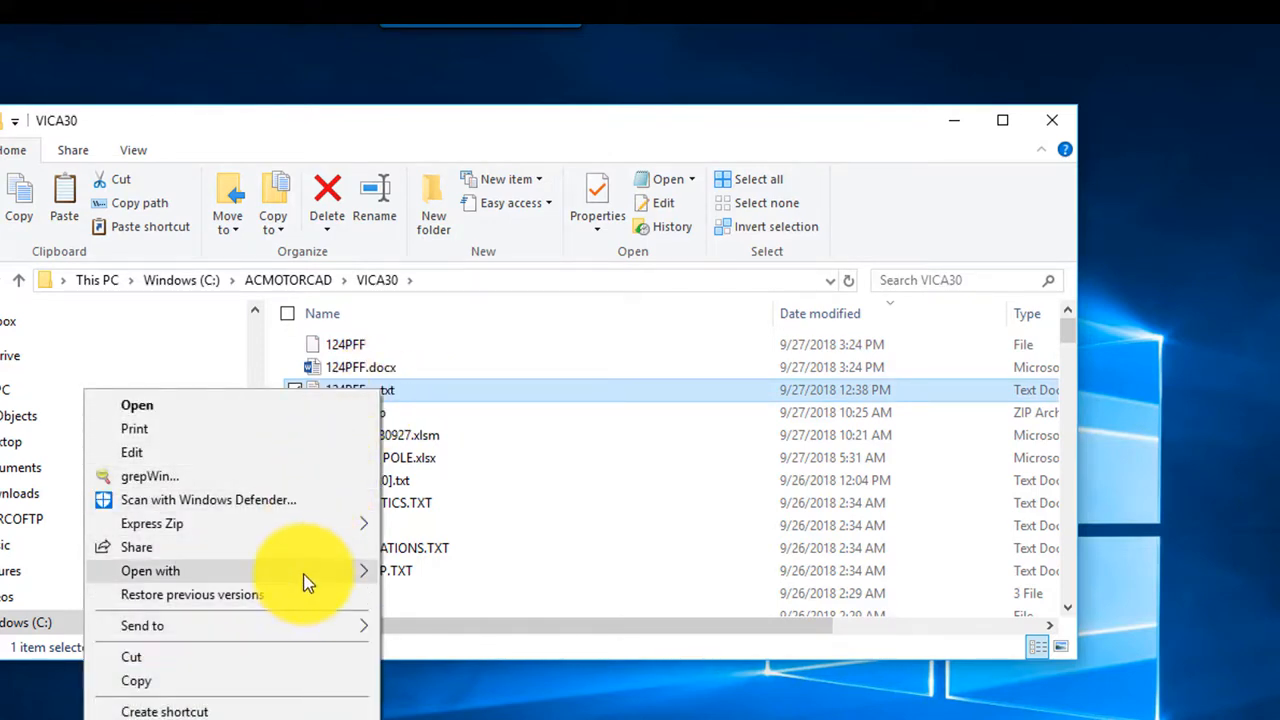
{"action": "mouse_move", "coordinate": [308, 582]}
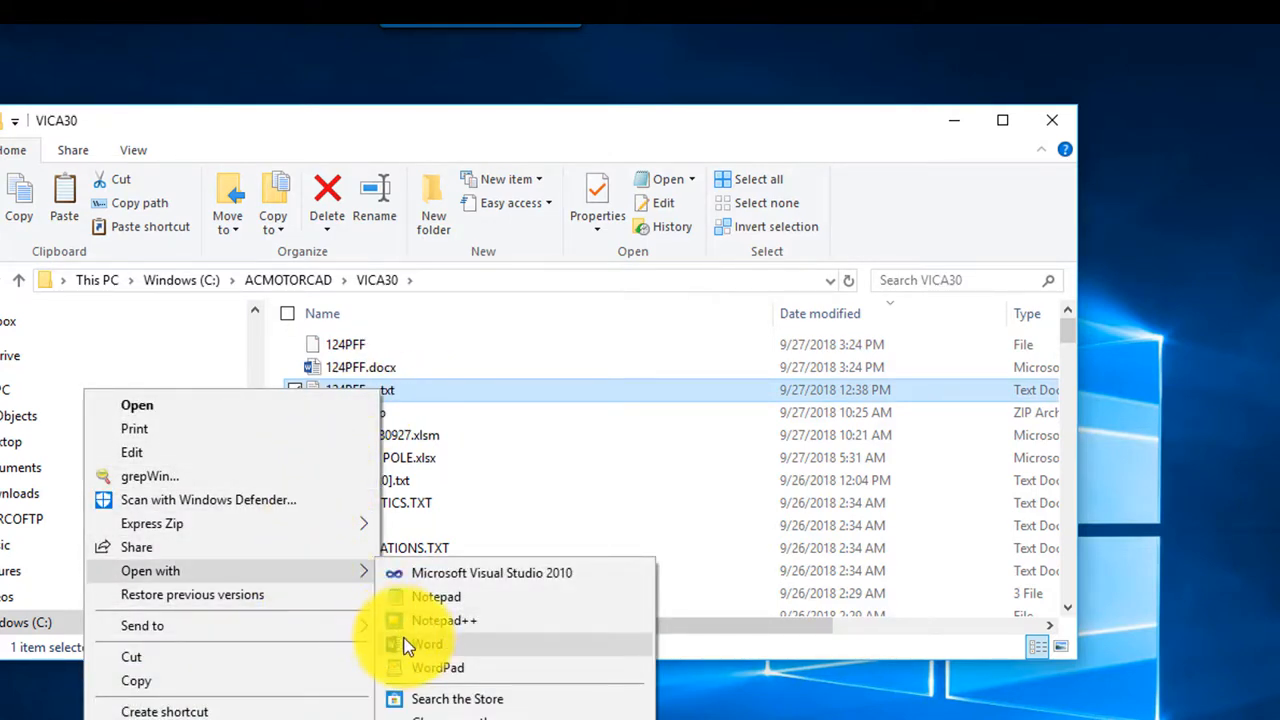
{"action": "left_click", "coordinate": [424, 596]}
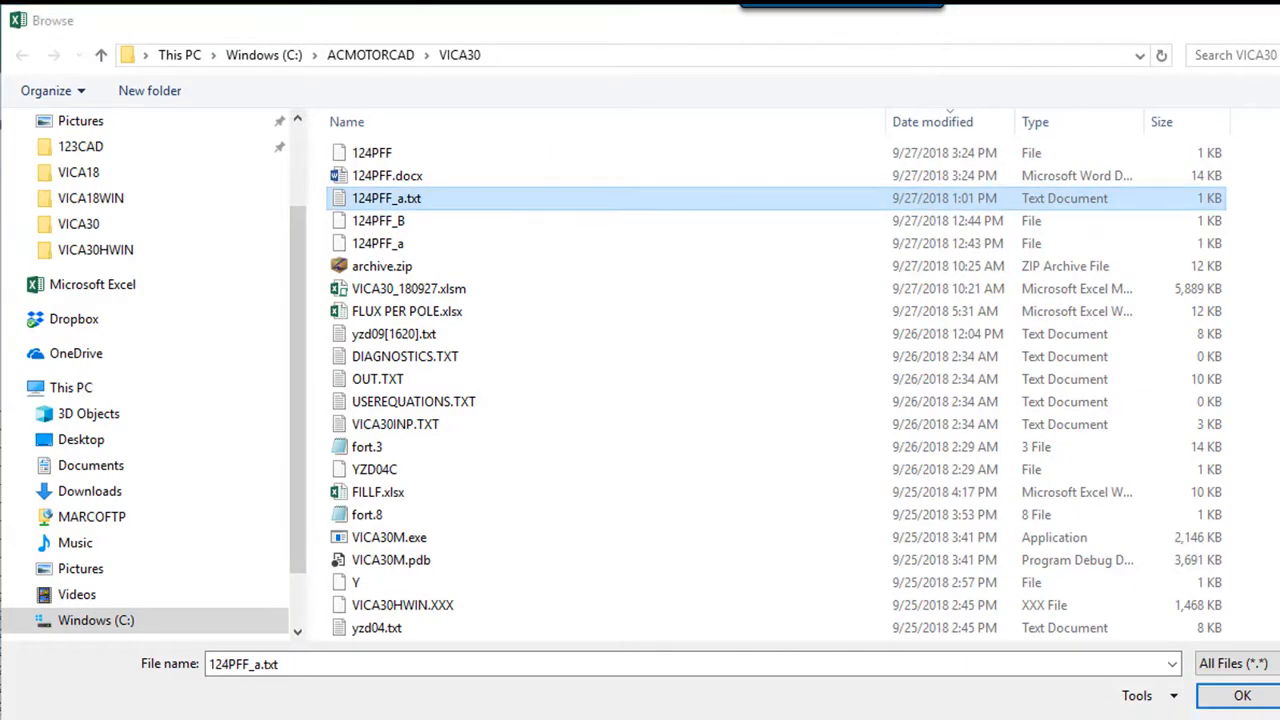
Import 124PFF_a.txt as 1986-format data into the VICA30_180927.xlsm workbook in Excel and dismiss the messages.
{"action": "left_click", "coordinate": [1235, 695]}
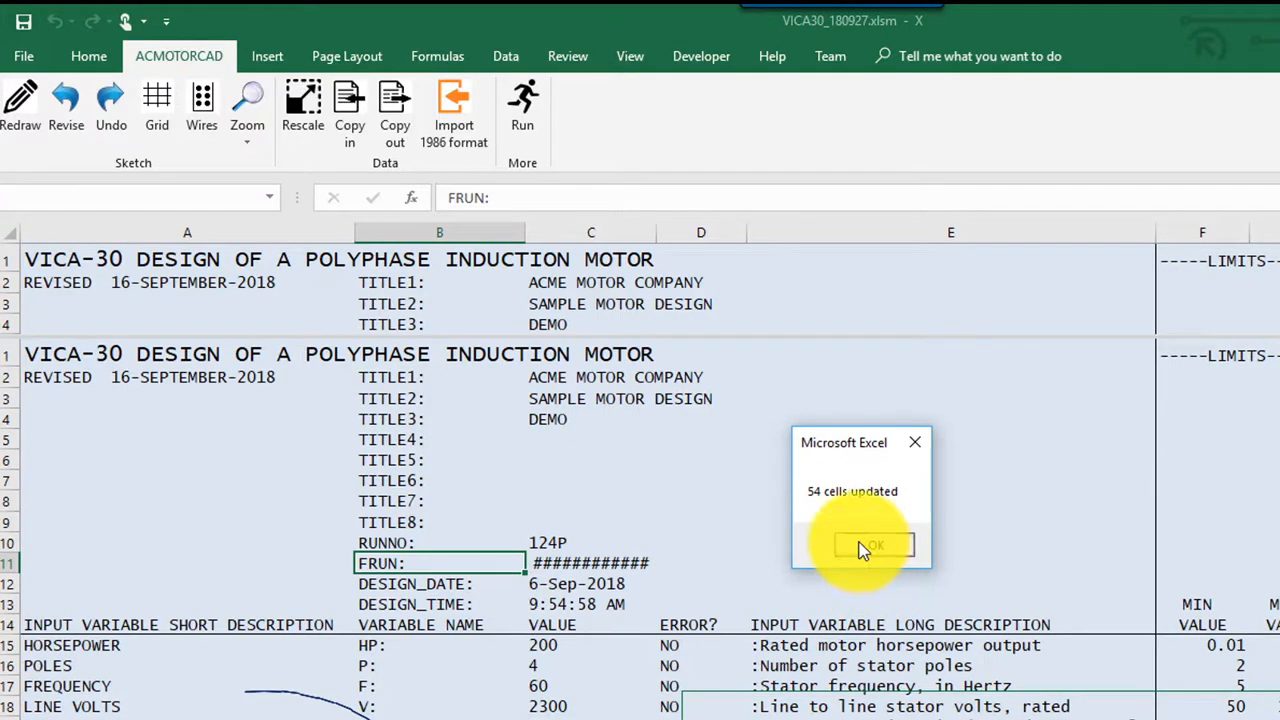
{"action": "left_click", "coordinate": [860, 545]}
{"action": "left_click", "coordinate": [1018, 549]}
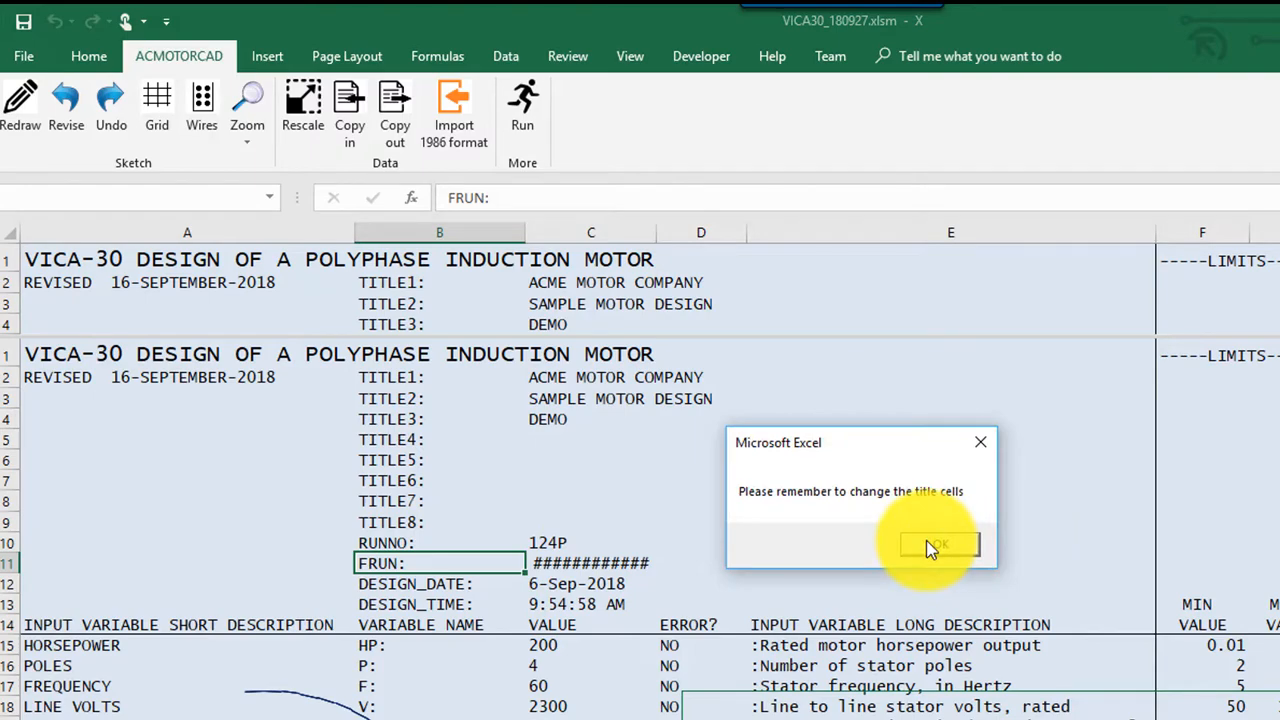
Dismiss the title-cell reminder and review the imported motor parameters on the VICA30DESIGN sheet, from the stator data to the convenience parameters.
{"action": "left_click", "coordinate": [930, 545]}
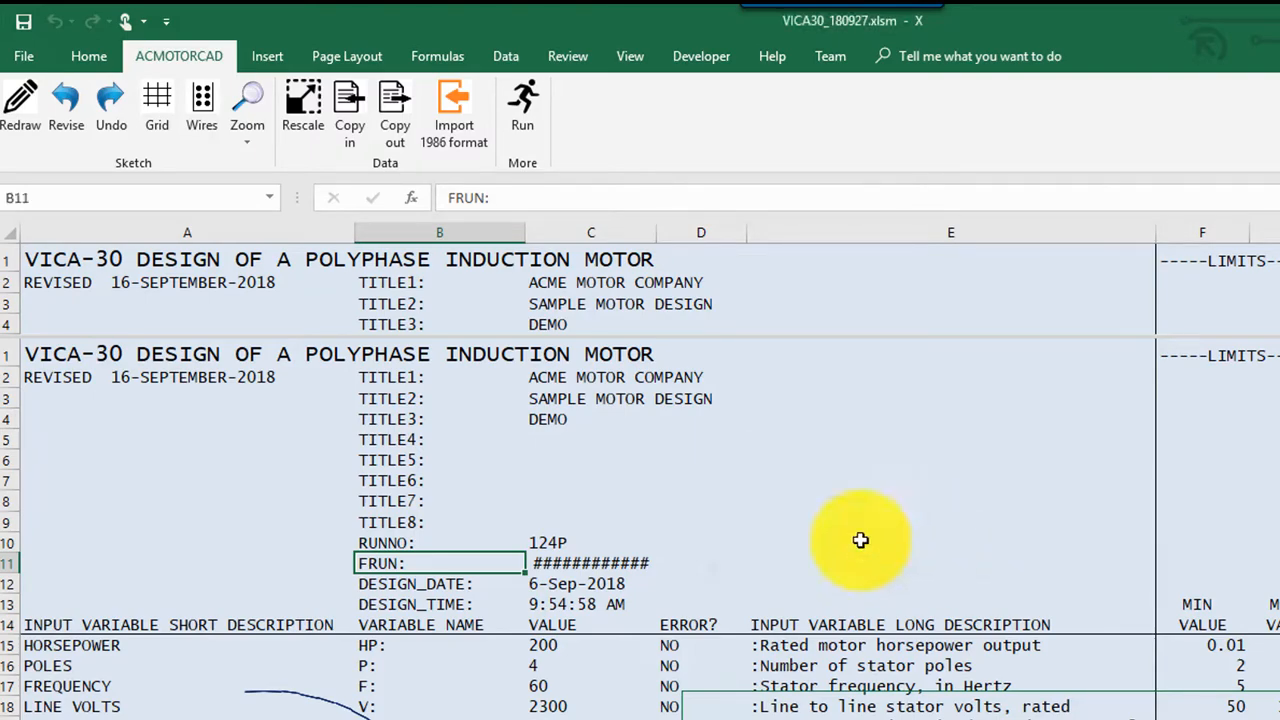
{"action": "scroll", "coordinate": [258, 606], "scroll_direction": "down", "scroll_amount": 15}
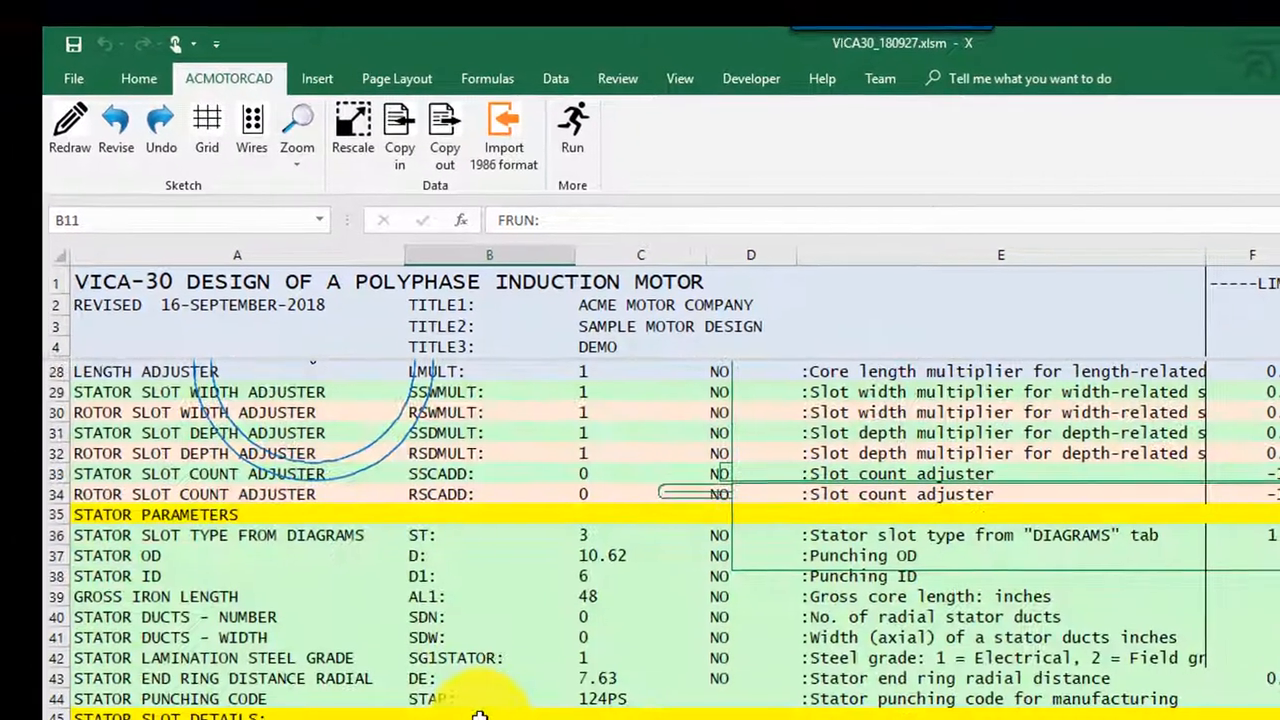
{"action": "scroll", "coordinate": [668, 706], "scroll_direction": "down", "scroll_amount": 17}
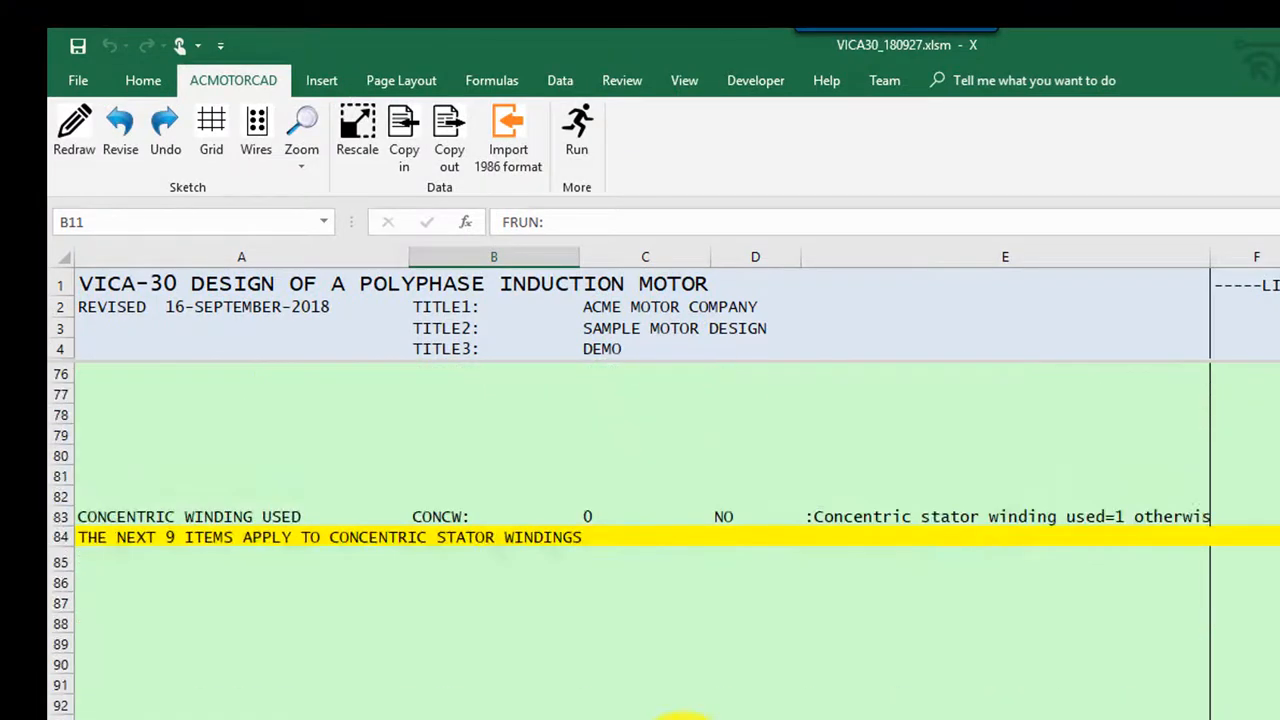
{"action": "scroll", "coordinate": [680, 714], "scroll_direction": "down", "scroll_amount": 15}
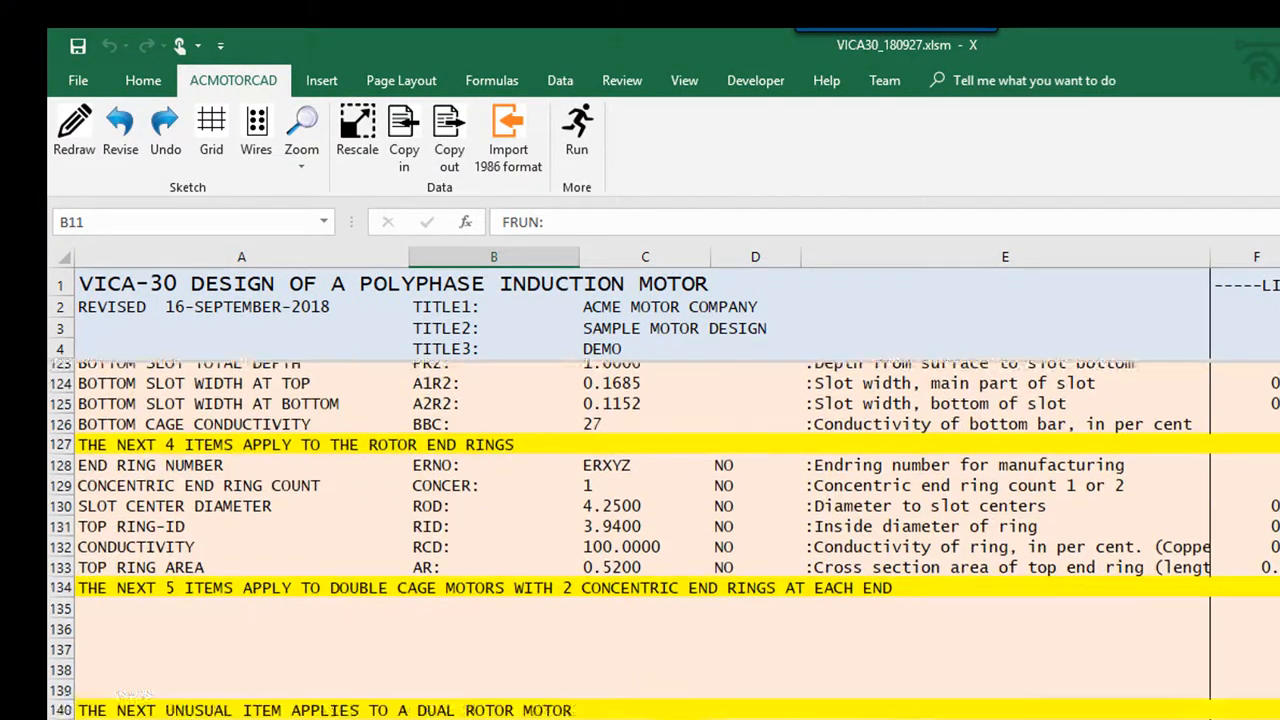
{"action": "scroll", "coordinate": [509, 514], "scroll_direction": "up", "scroll_amount": 8}
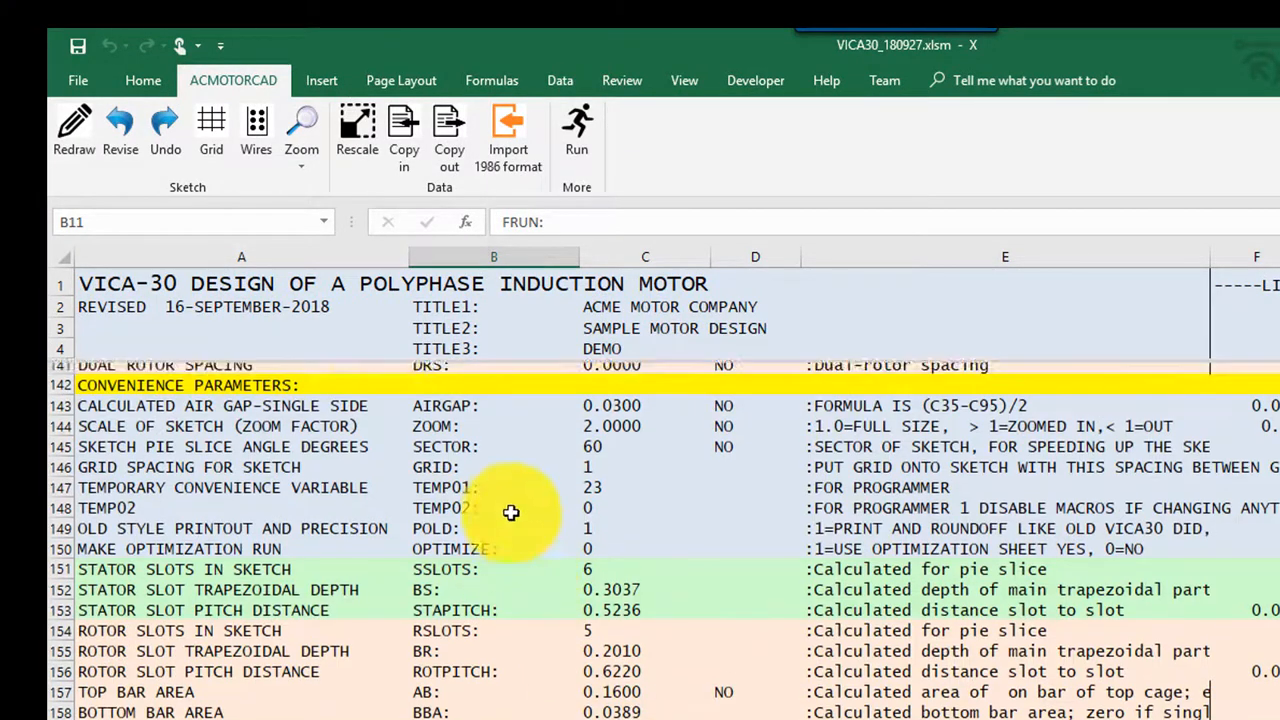
Revise the motor sketch from the imported data and inspect the slot cross-section and core side view on the SKETCH sheet.
{"action": "left_click", "coordinate": [118, 150]}
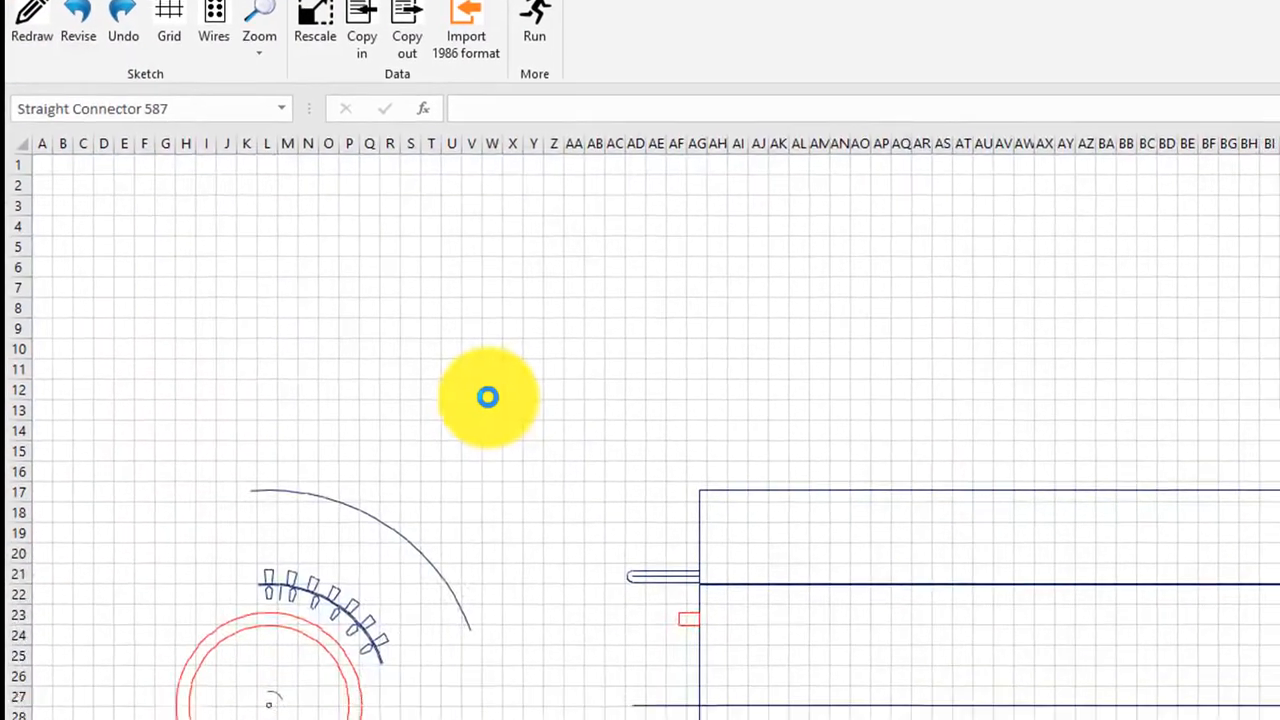
{"action": "scroll", "coordinate": [420, 212], "scroll_direction": "down", "scroll_amount": 5}
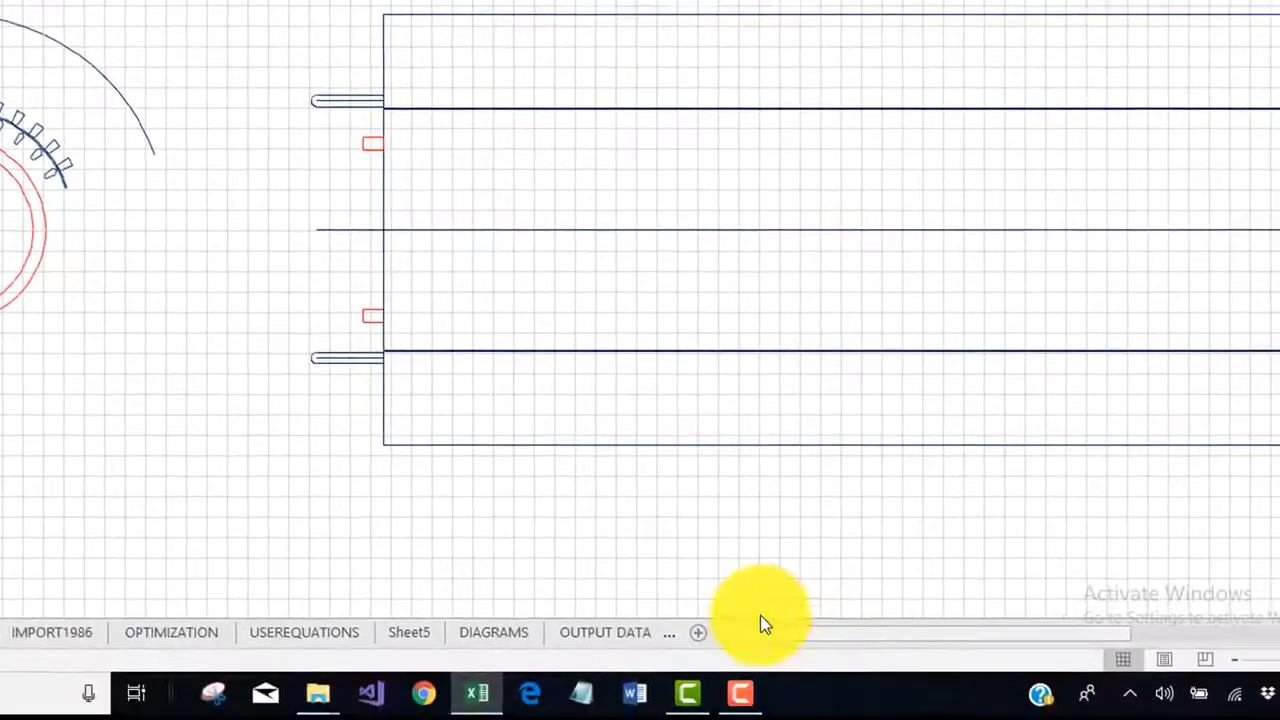
{"action": "scroll", "coordinate": [129, 288], "scroll_direction": "down", "scroll_amount": 3}
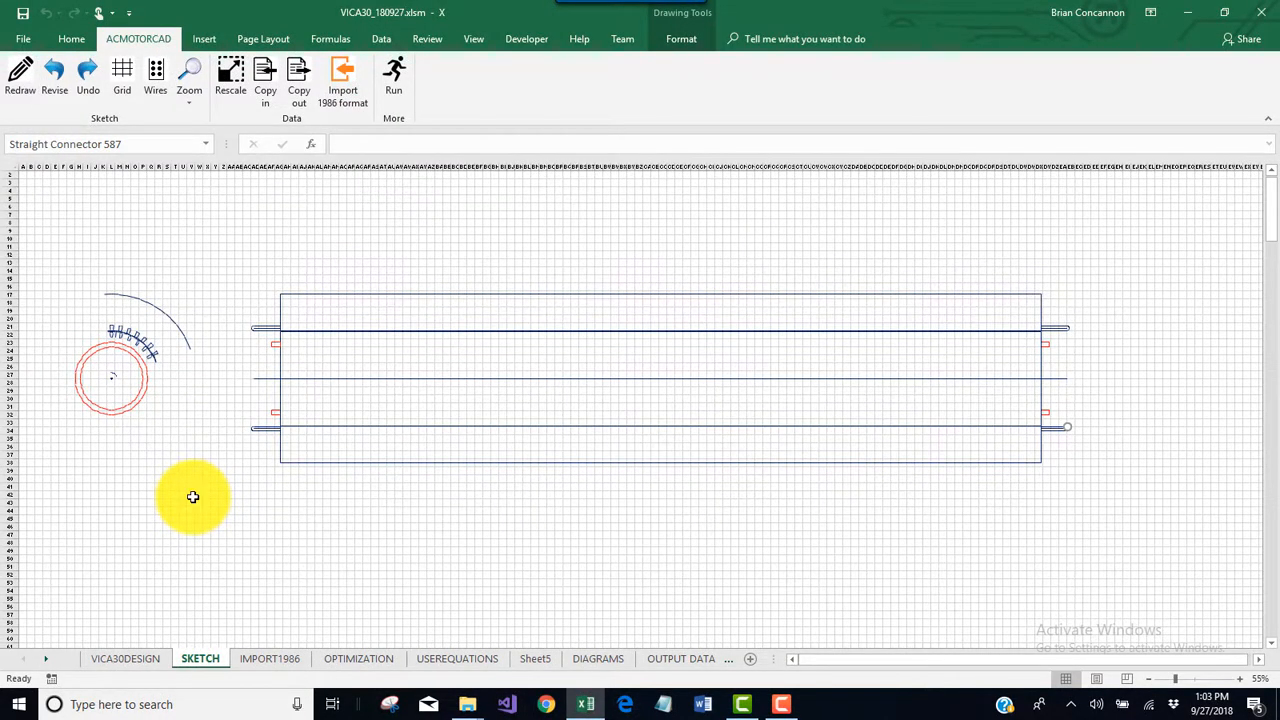
{"action": "scroll", "coordinate": [193, 497], "scroll_direction": "up", "scroll_amount": 10}
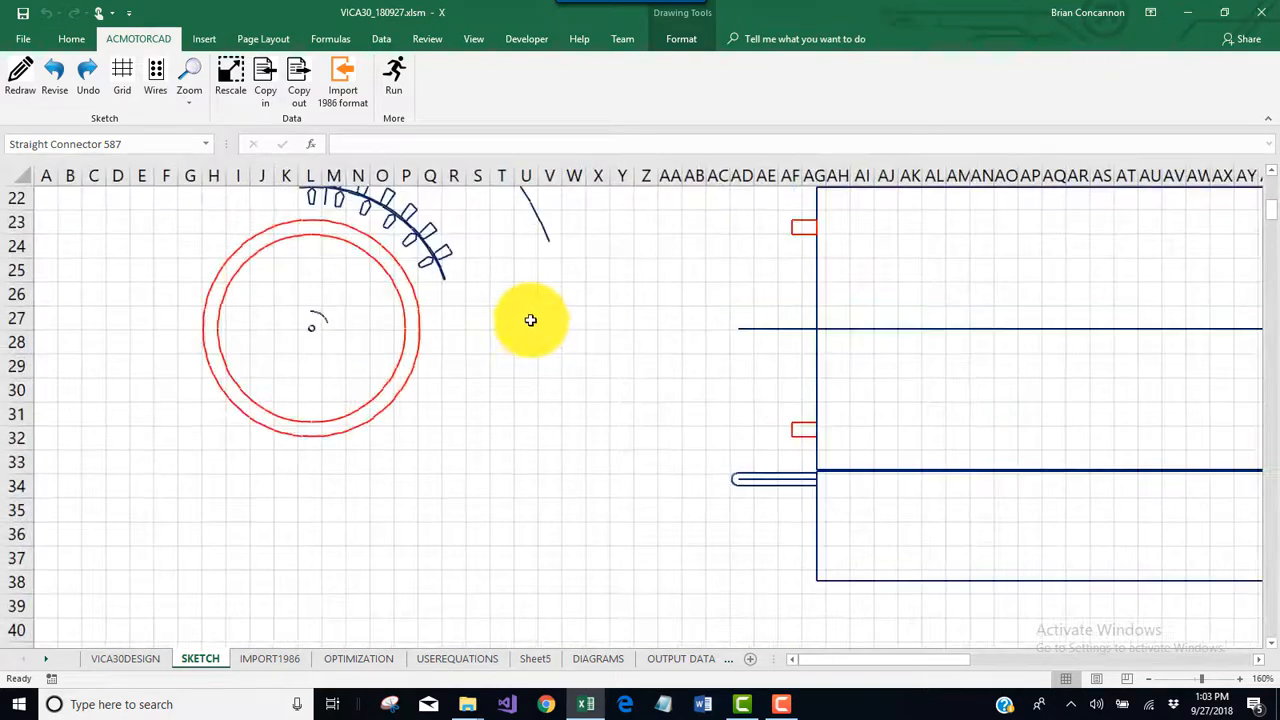
{"action": "scroll", "coordinate": [527, 323], "scroll_direction": "up", "scroll_amount": 4}
{"action": "scroll", "coordinate": [523, 331], "scroll_direction": "down", "scroll_amount": 2}
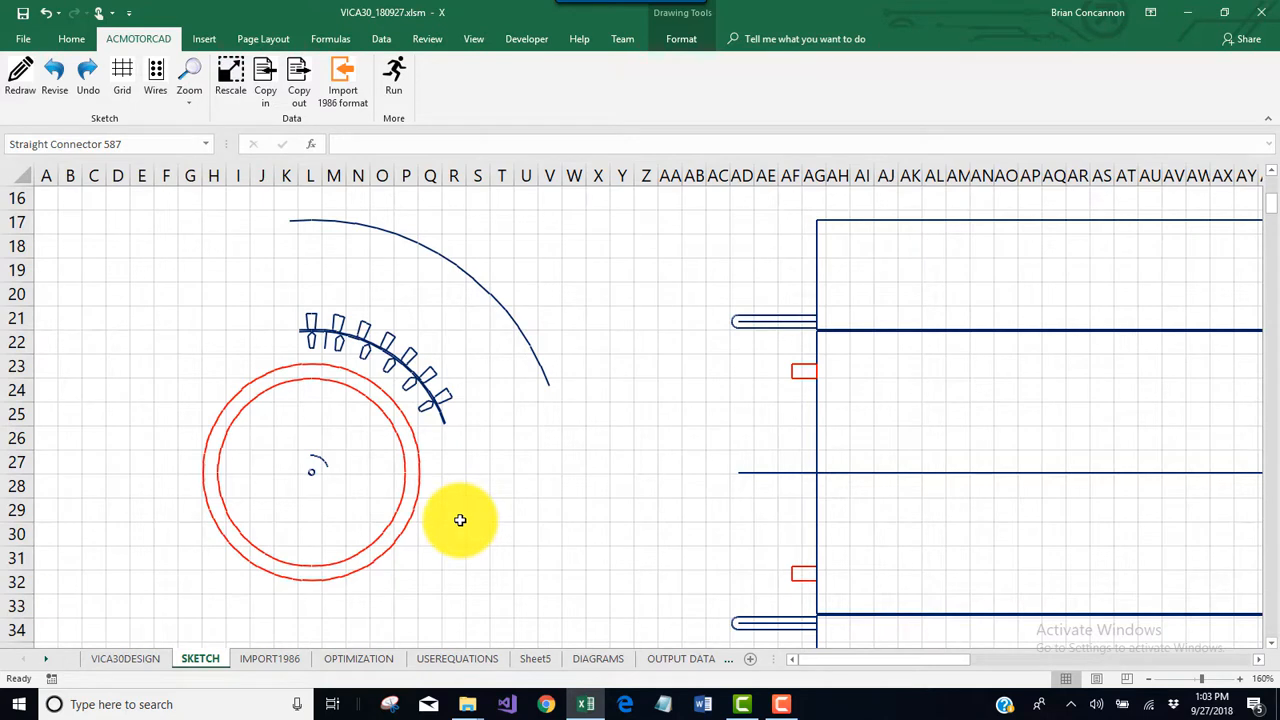
Run the VICA30 analysis, answer Yes that it ran successfully, and dismiss the charts-refreshed message.
{"action": "left_click", "coordinate": [396, 68]}
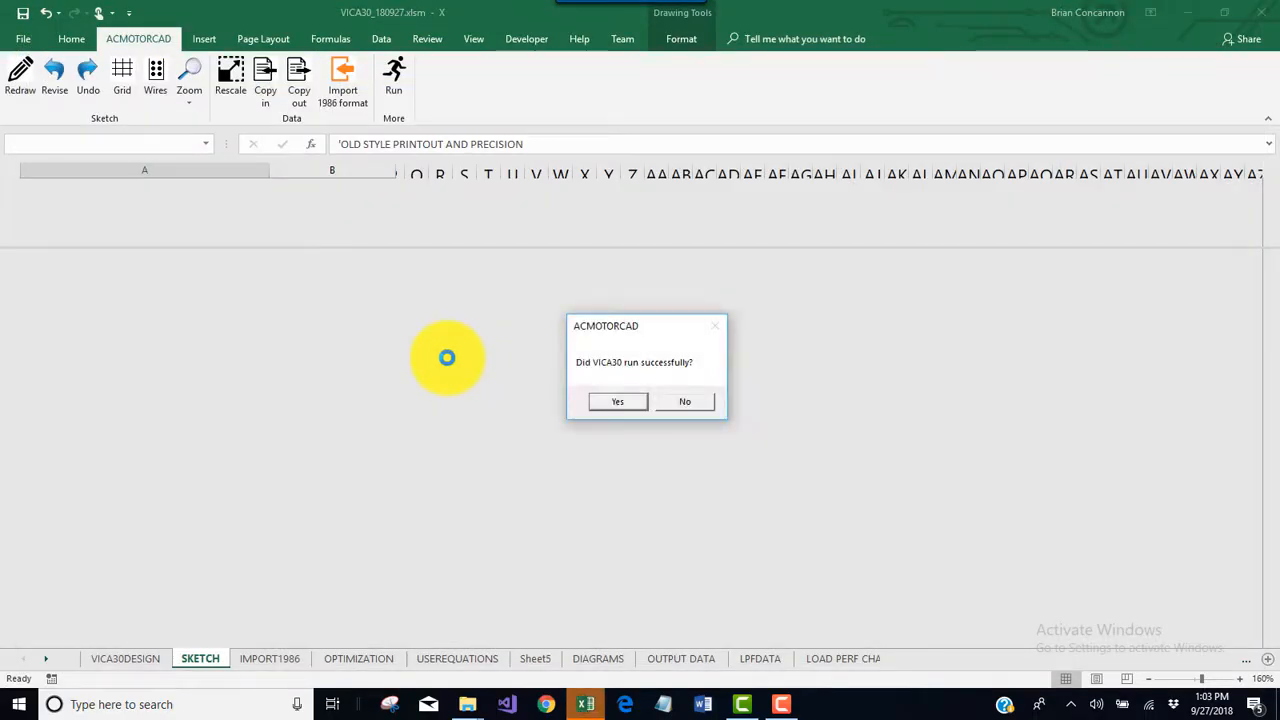
{"action": "left_click", "coordinate": [621, 398]}
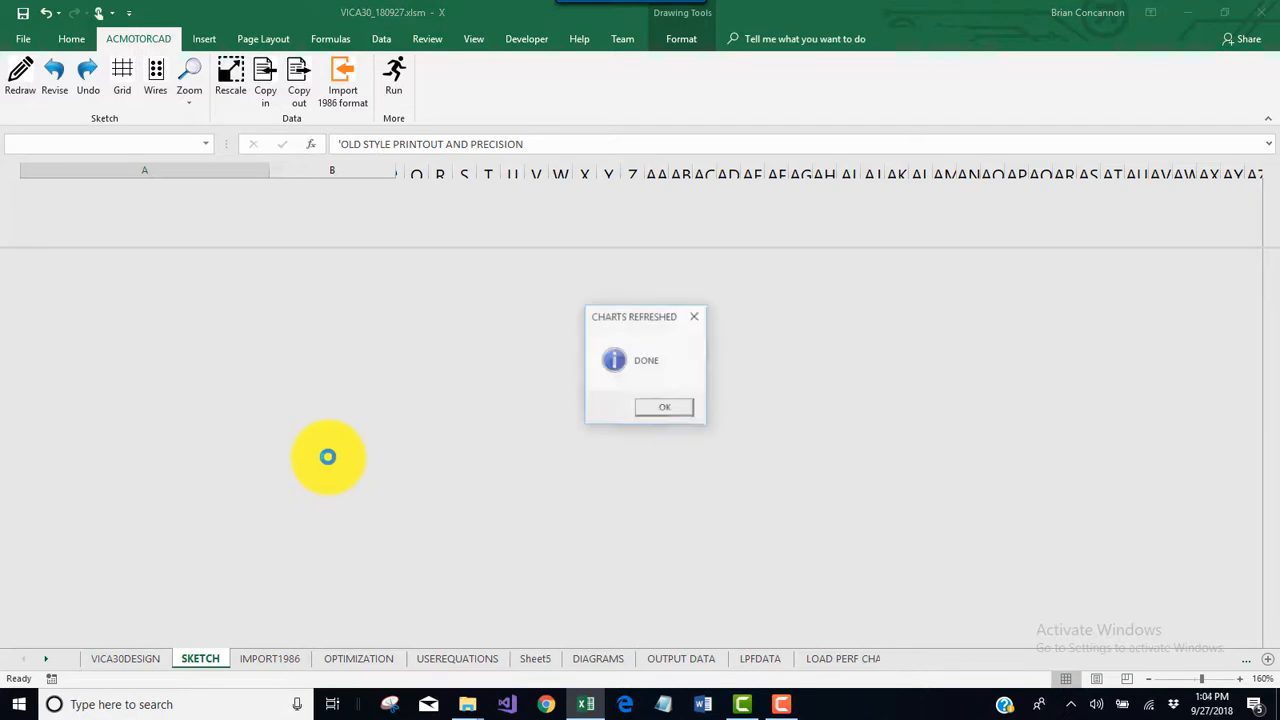
{"action": "left_click", "coordinate": [660, 409]}
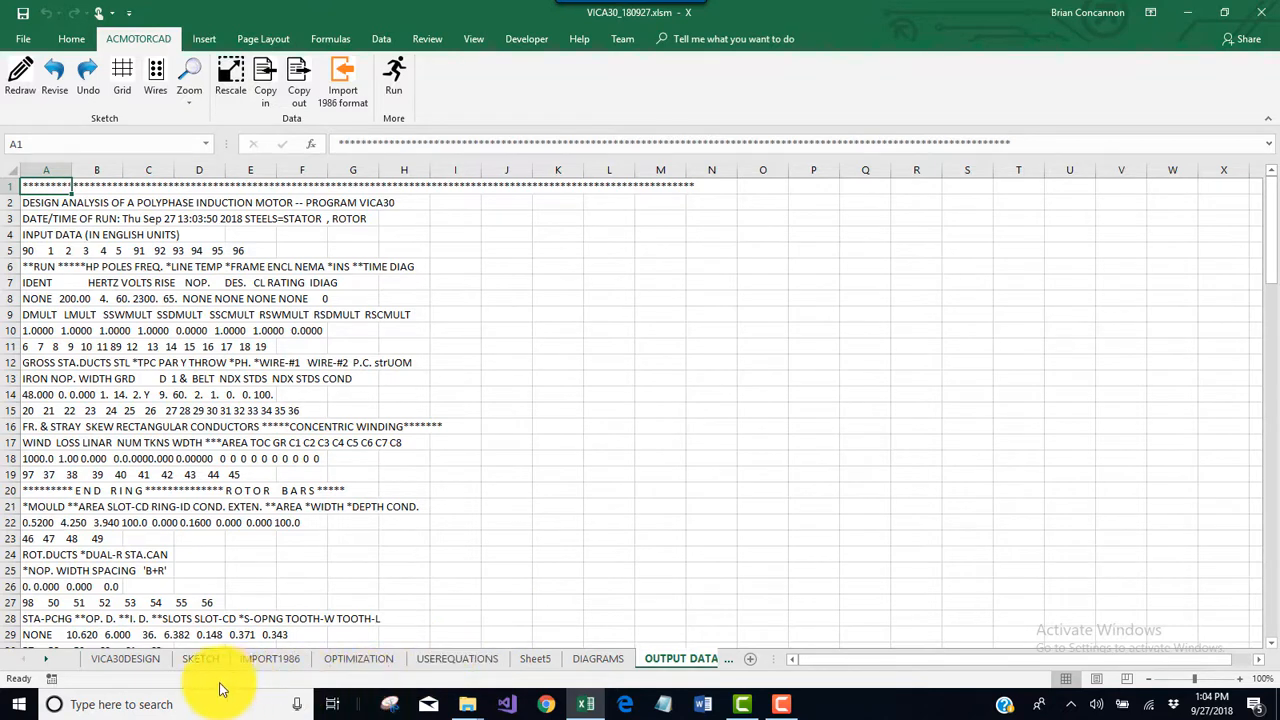
Examine the analysis results on the OUTPUT DATA sheet, including the base ohms values and the load performance table.
{"action": "scroll", "coordinate": [510, 595], "scroll_direction": "down", "scroll_amount": 10}
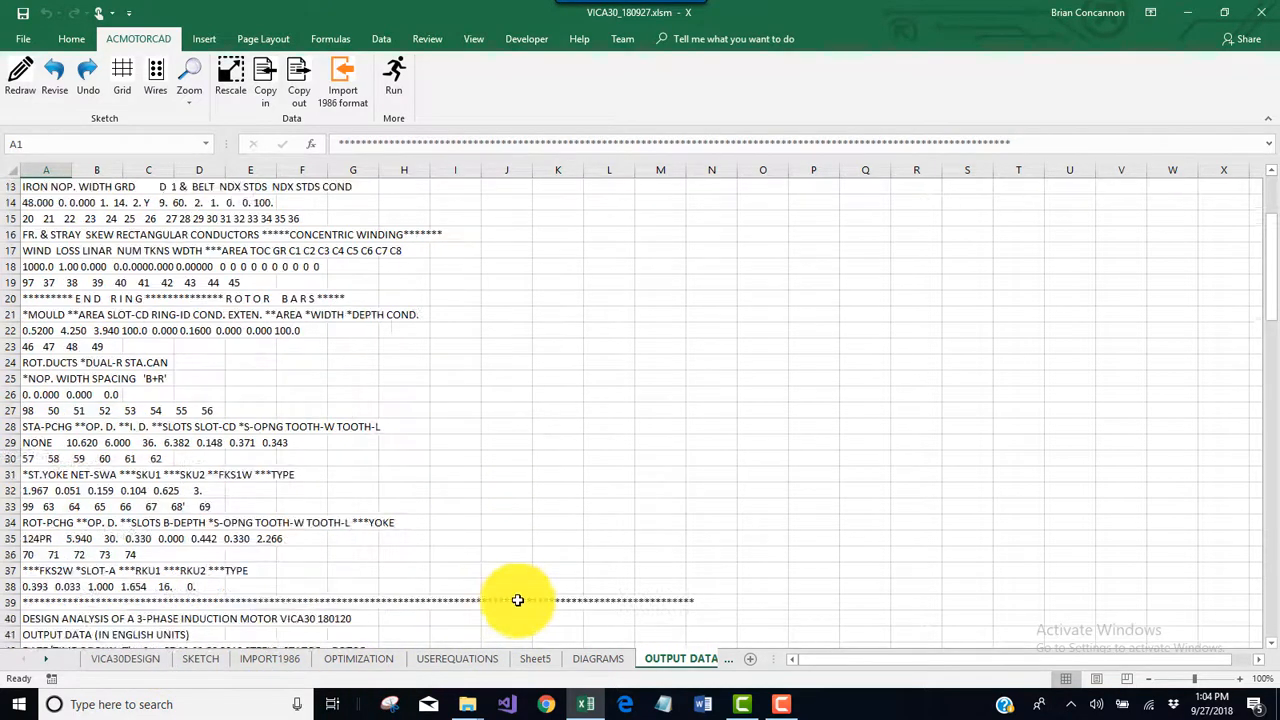
{"action": "scroll", "coordinate": [700, 577], "scroll_direction": "down", "scroll_amount": 6}
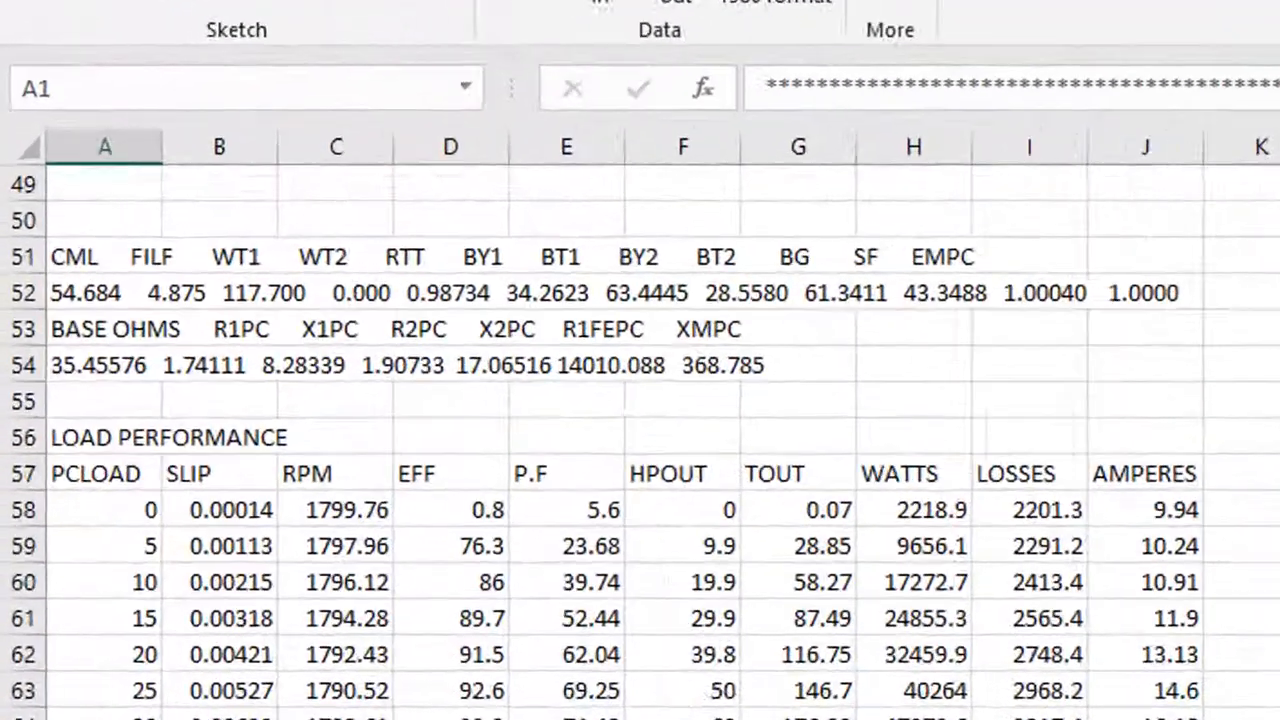
{"action": "scroll", "coordinate": [640, 440], "scroll_direction": "up", "scroll_amount": 6}
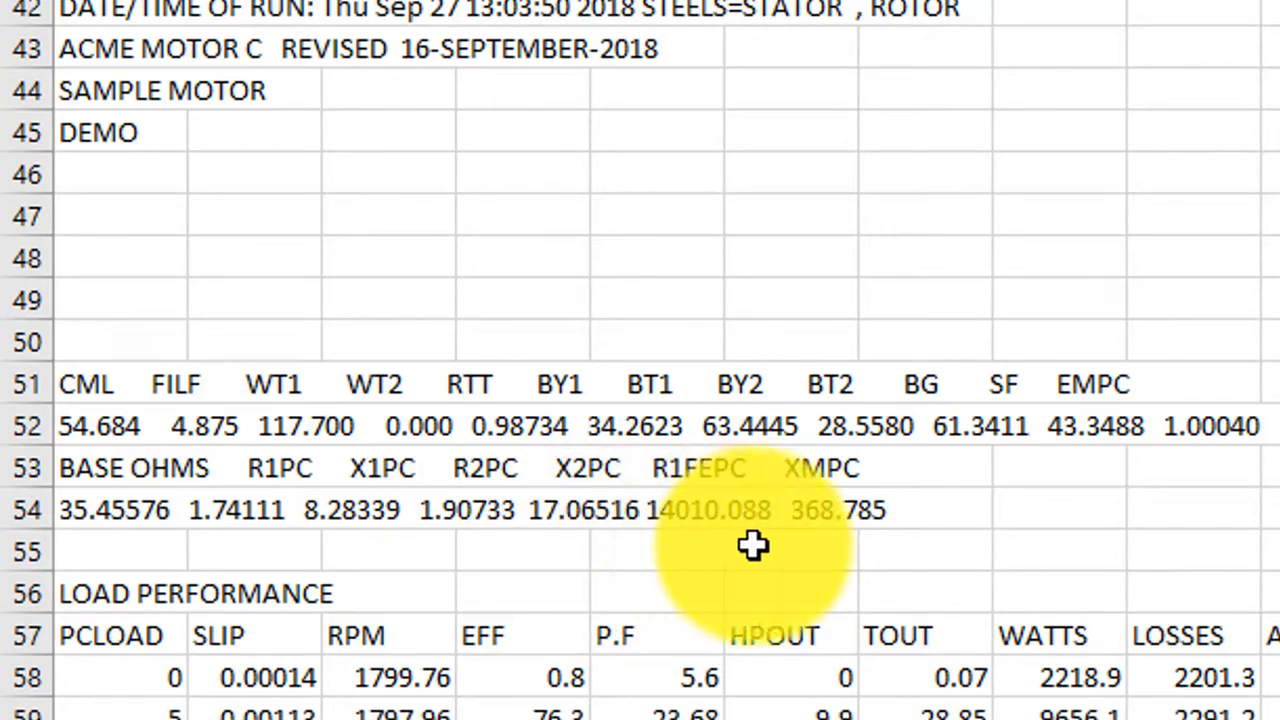
{"action": "scroll", "coordinate": [640, 360], "scroll_direction": "down", "scroll_amount": 6}
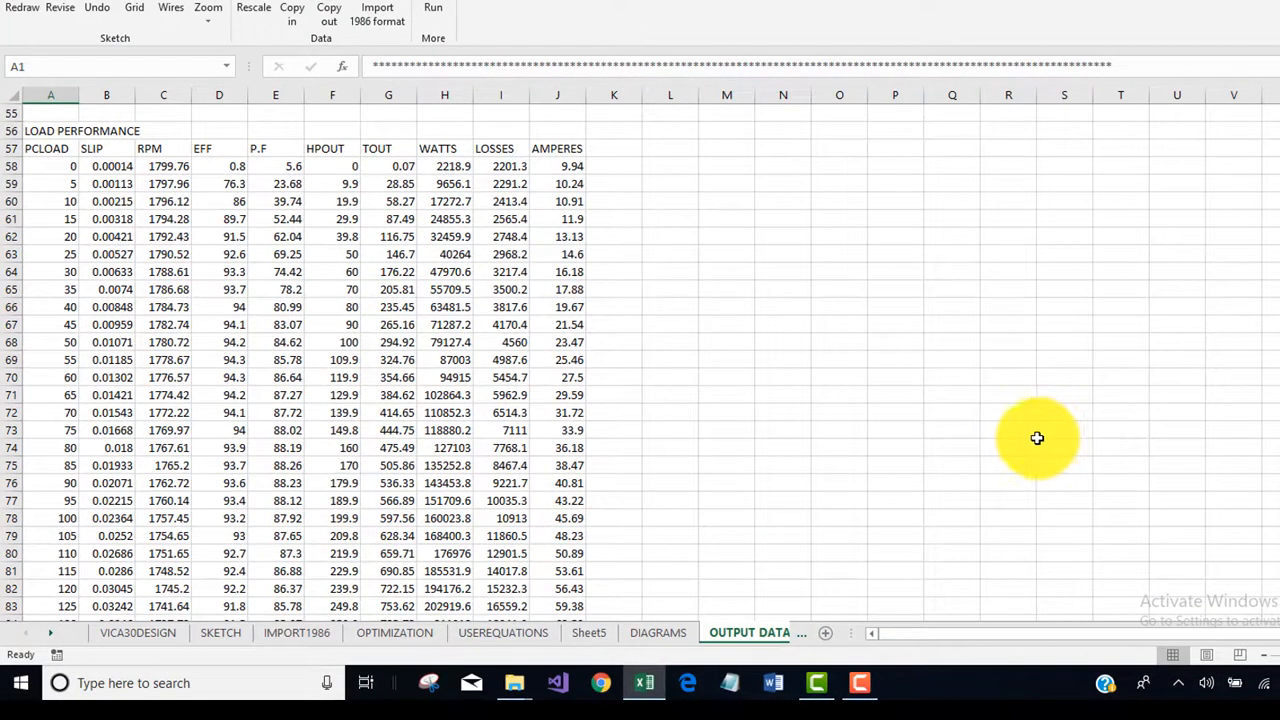
View the load performance figures on the LPFDATA sheet and their curves on the LOAD PERF CHART sheet.
{"action": "left_click", "coordinate": [802, 632]}
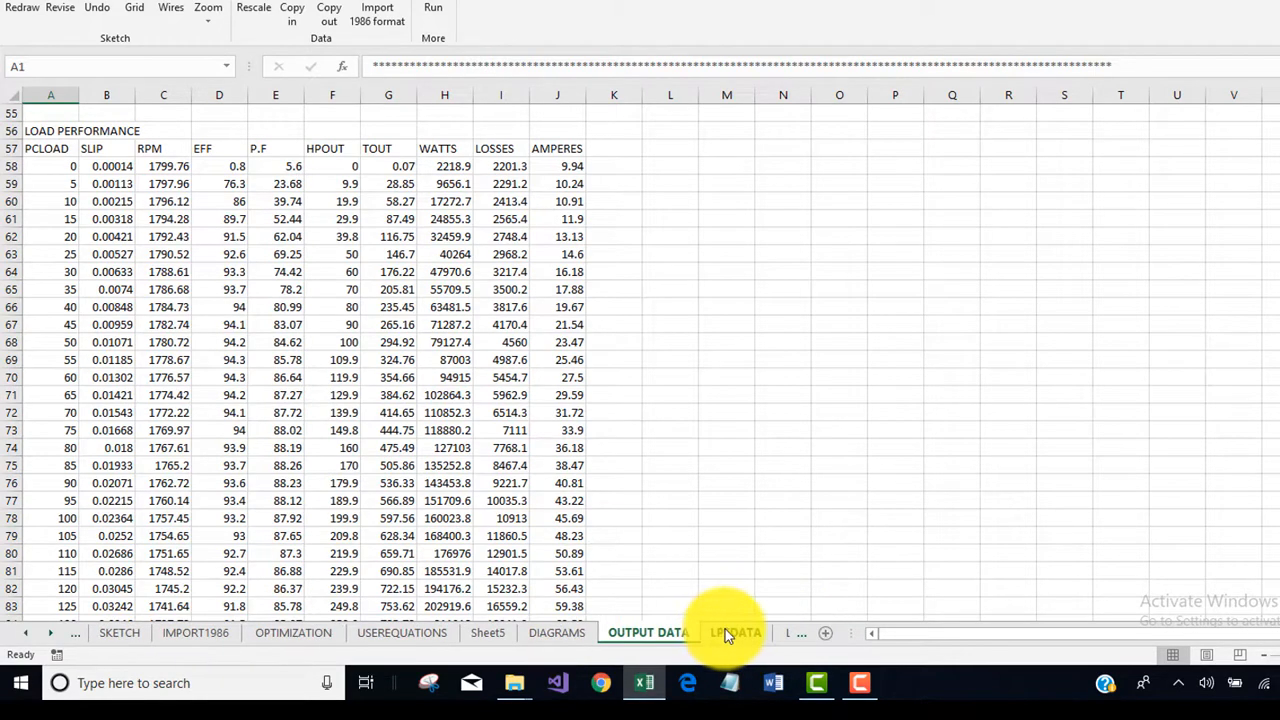
{"action": "left_click", "coordinate": [728, 634]}
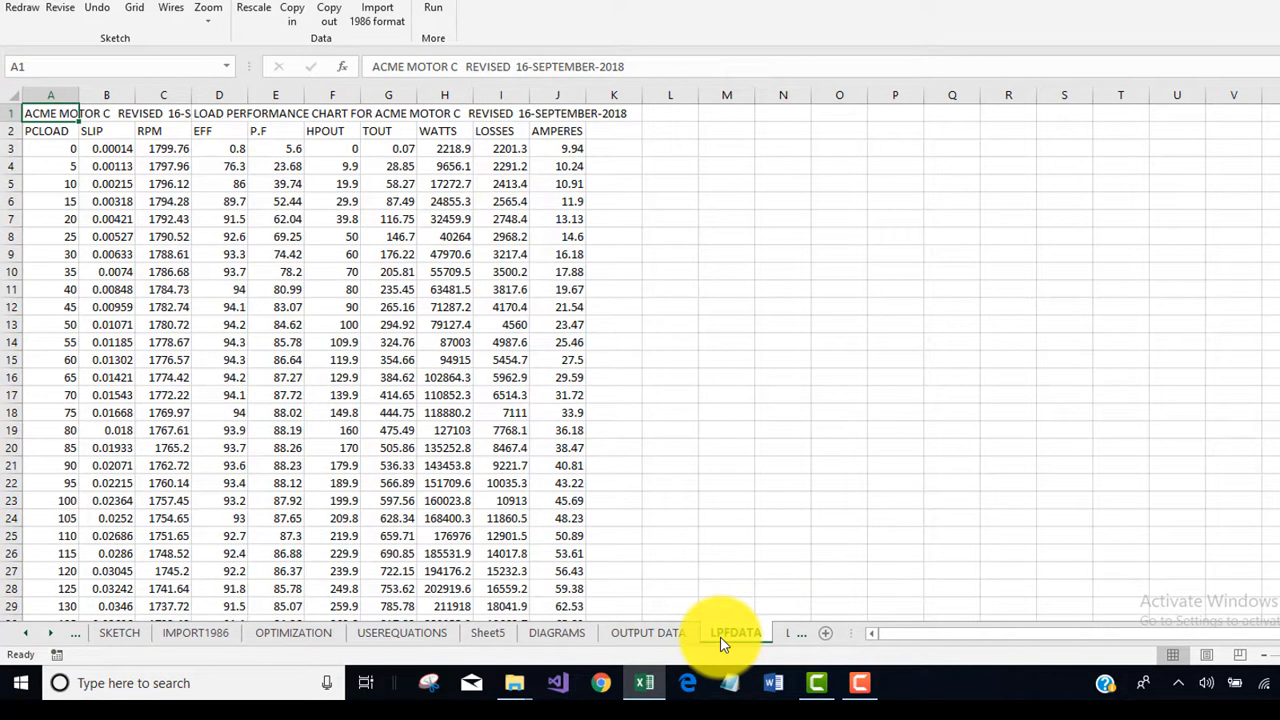
{"action": "left_click", "coordinate": [798, 633]}
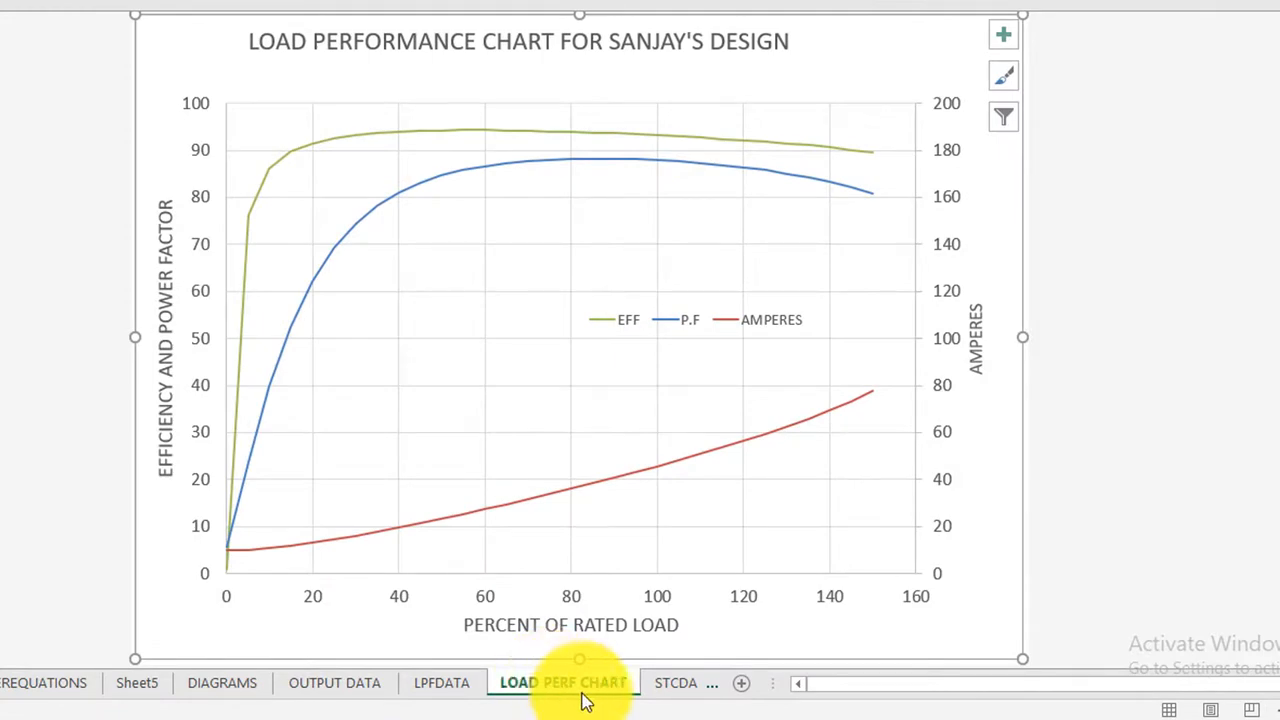
View the STCDATA sheet and the speed torque chart, inspect the curve near its maximum torque, and clear the chart selection.
{"action": "left_click", "coordinate": [667, 684]}
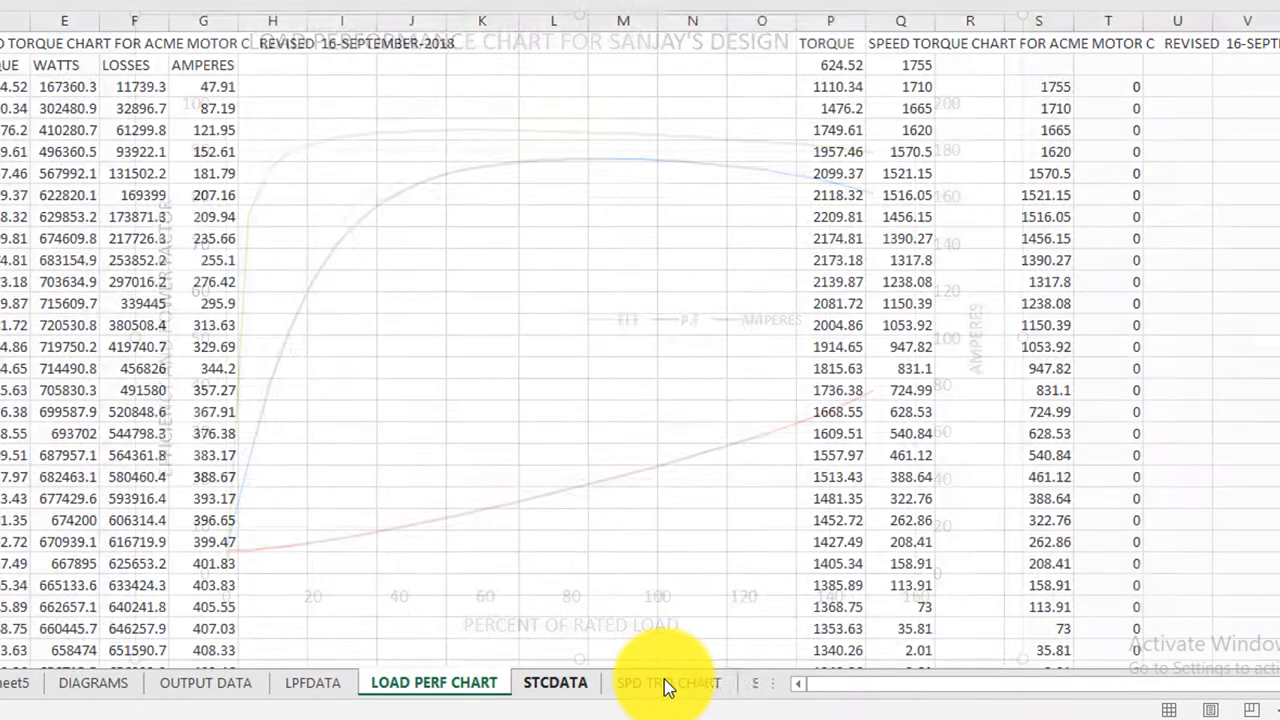
{"action": "left_click", "coordinate": [664, 682]}
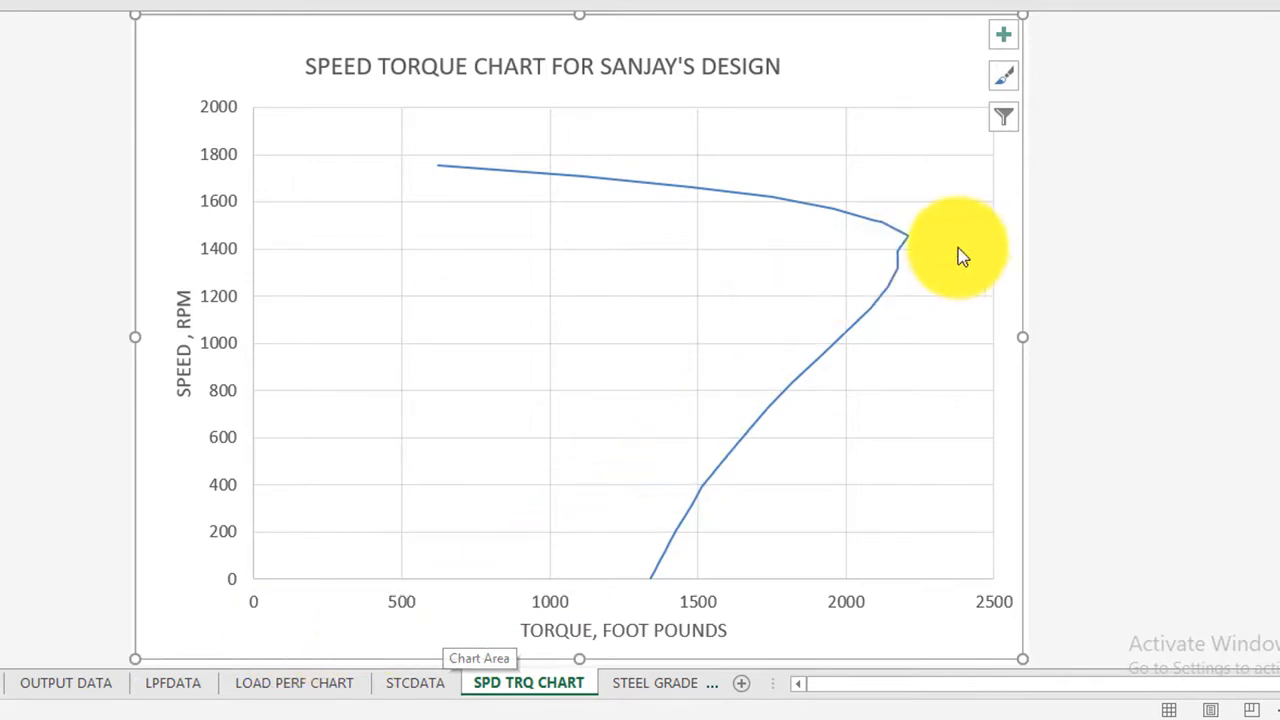
{"action": "mouse_move", "coordinate": [897, 252]}
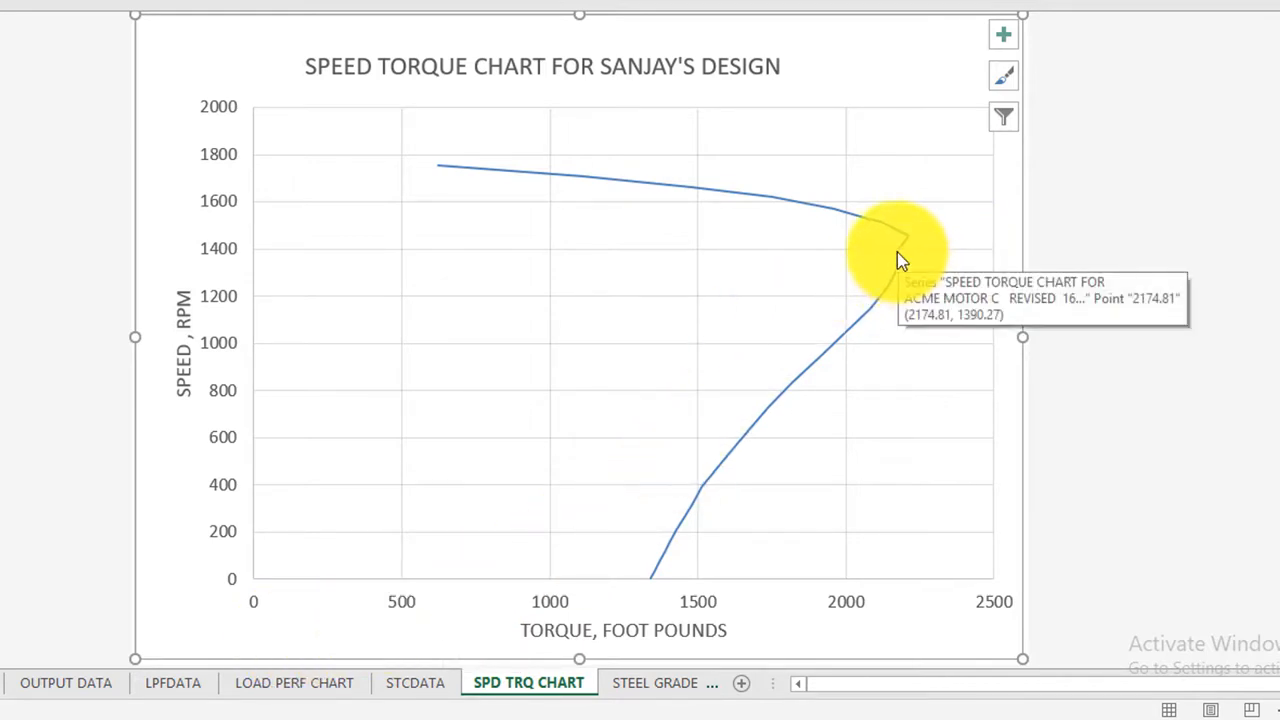
{"action": "left_click", "coordinate": [897, 252]}
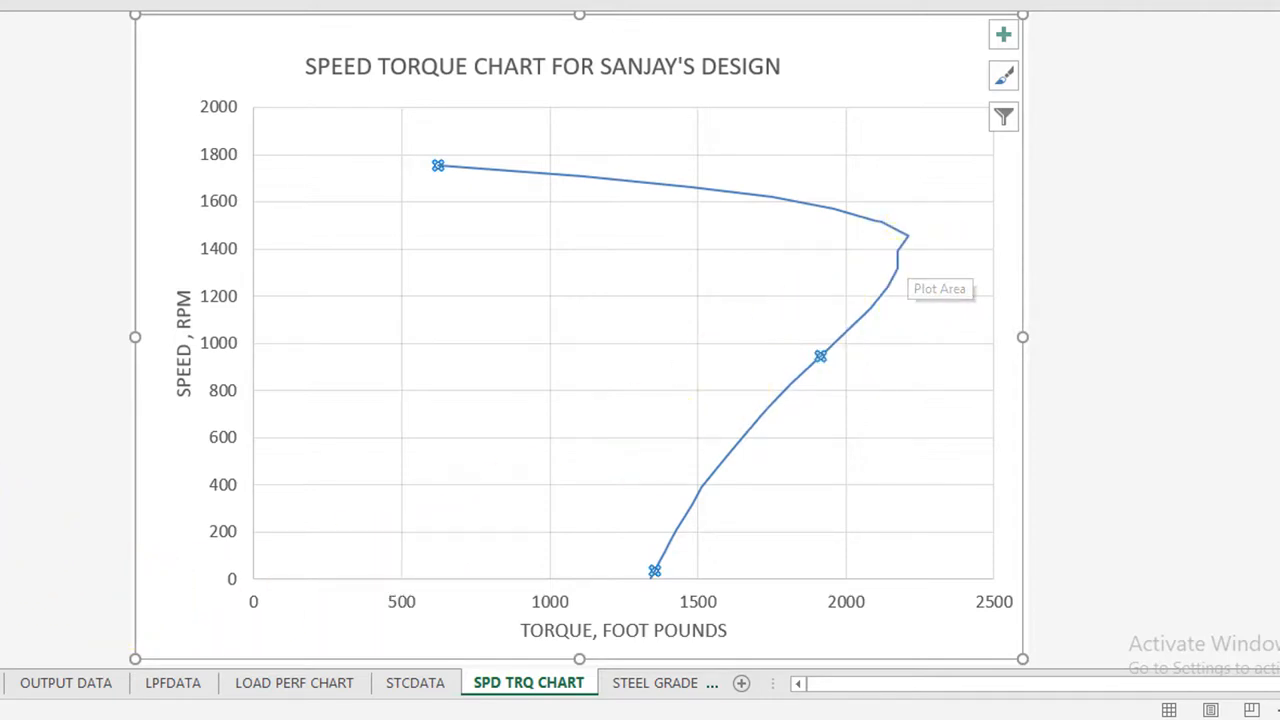
{"action": "key", "text": "Escape"}
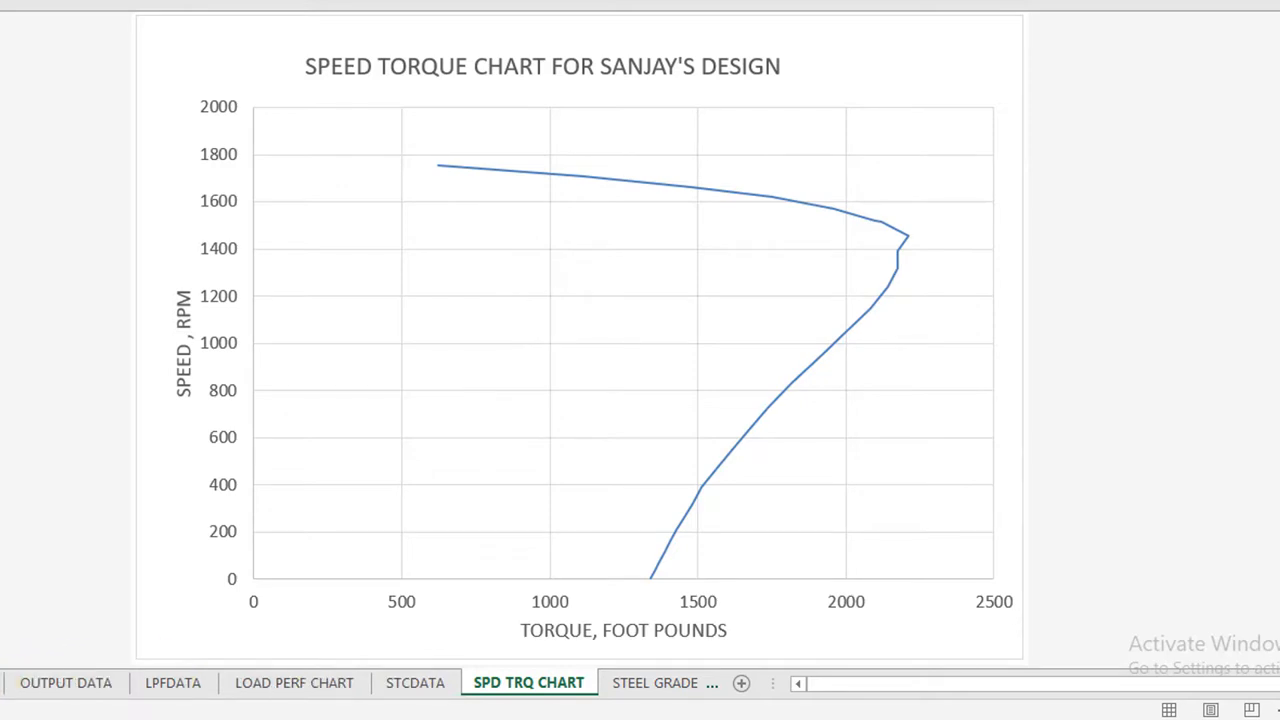
Open the DIAGRAMS sheet.
{"action": "left_click", "coordinate": [1, 684]}
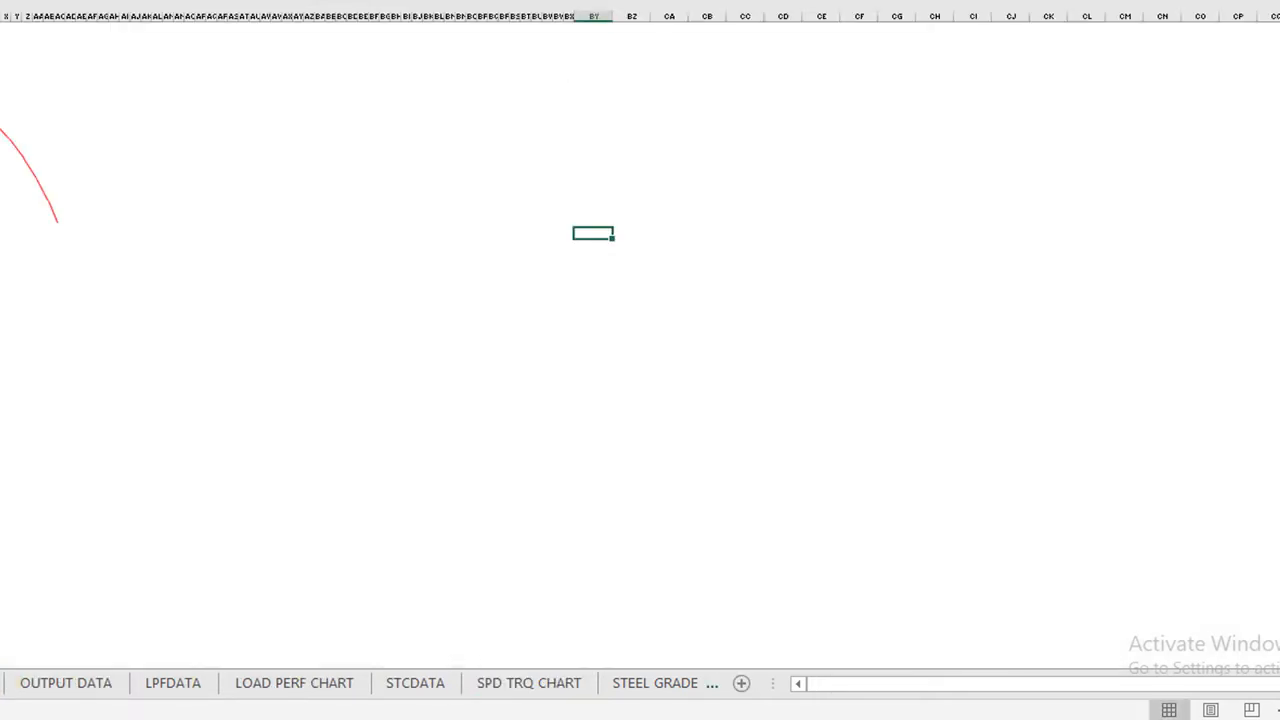